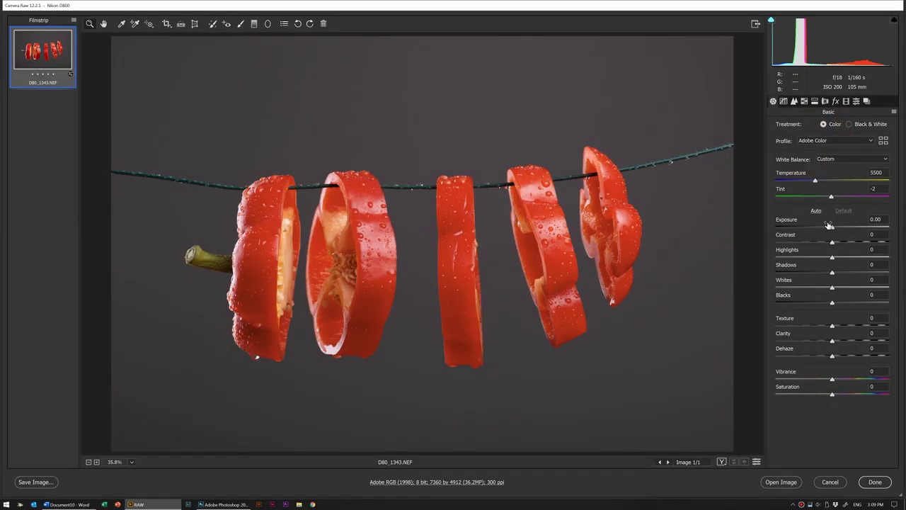
# - Raise the pepper photo's exposure to +0.40 in Camera Raw
pyautogui.moveTo(829, 225); pyautogui.dragTo(837, 226)
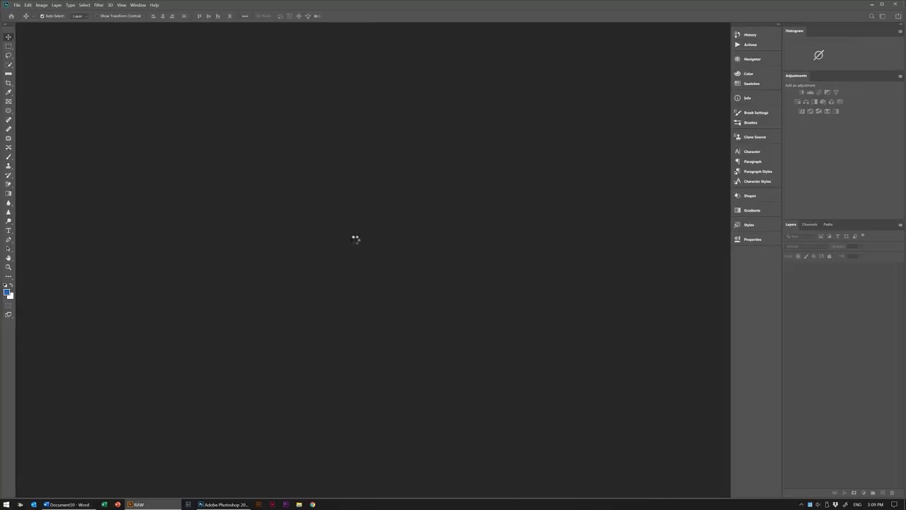
# - Zoom to 120% and spot-heal dark blemishes on the first pepper slices with Content-Aware
pyautogui.scroll(5, 292, 252)
pyautogui.scroll(3, 21, 397)
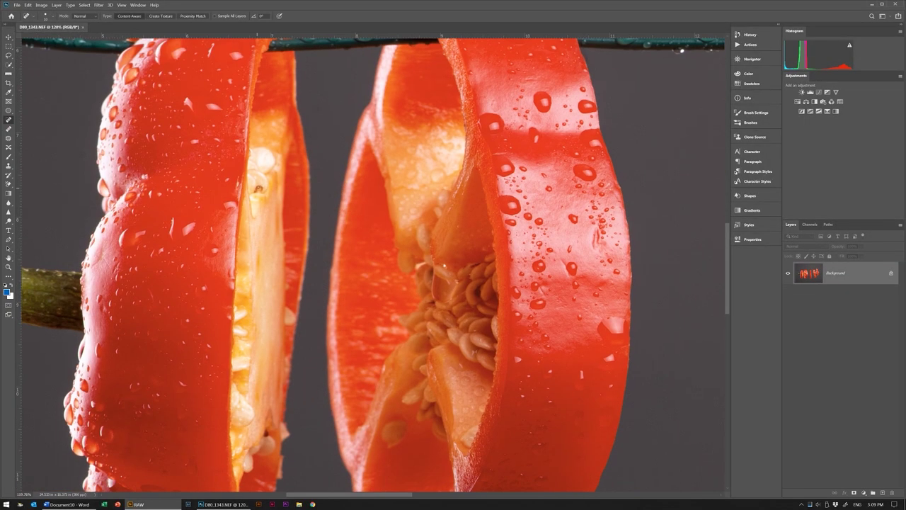
pyautogui.moveTo(461, 365); pyautogui.dragTo(507, 169)
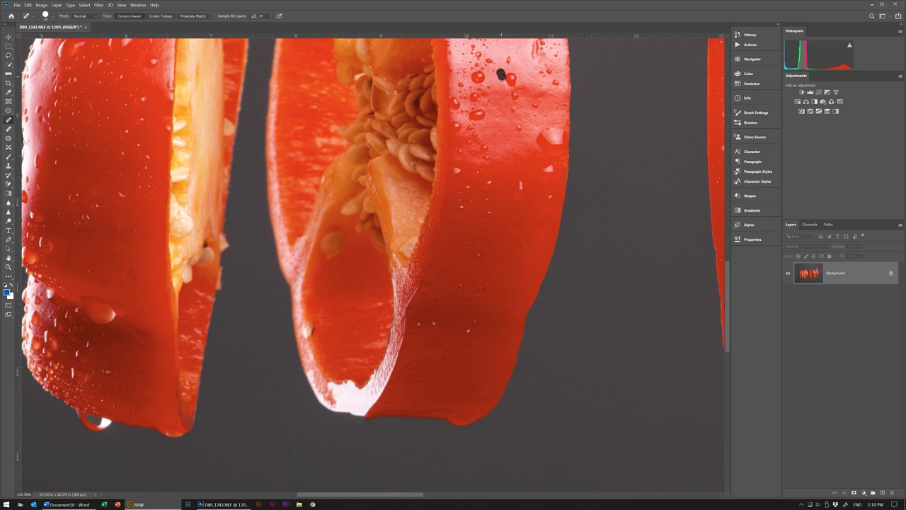
pyautogui.scroll(5, 502, 74)
pyautogui.scroll(1, 488, 102)
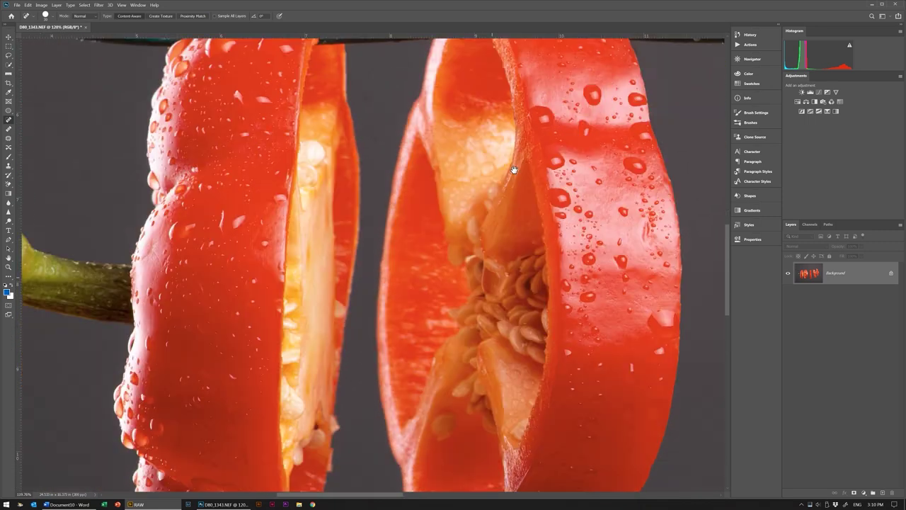
pyautogui.scroll(-4, 460, 241)
pyautogui.scroll(-2, 429, 382)
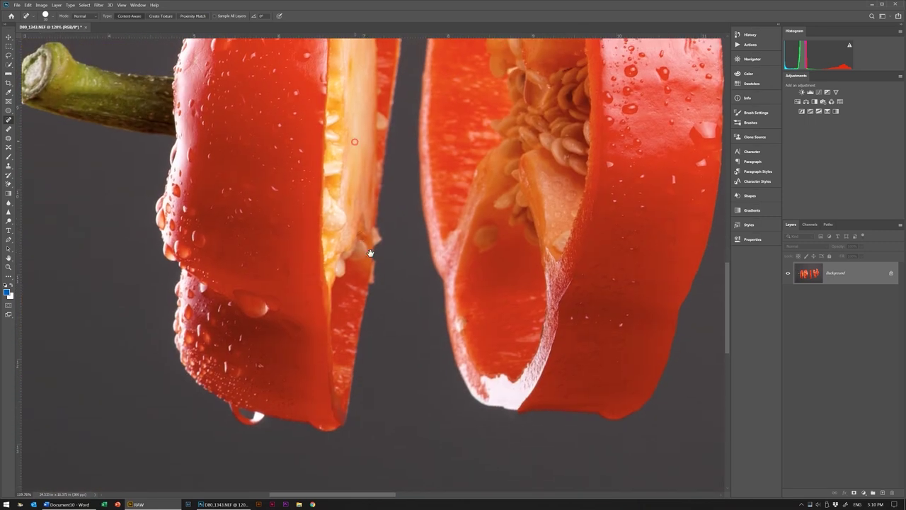
pyautogui.scroll(5, 359, 237)
pyautogui.scroll(-3, 313, 371)
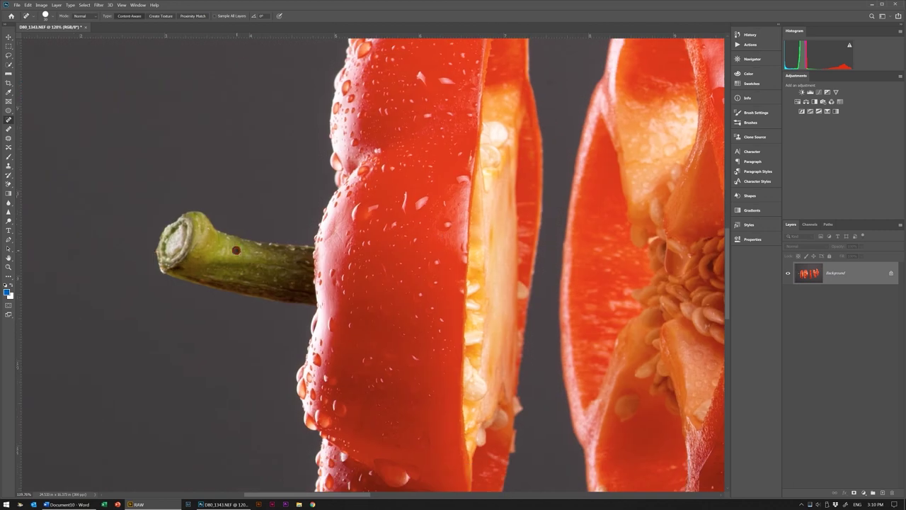
pyautogui.scroll(-1, 332, 284)
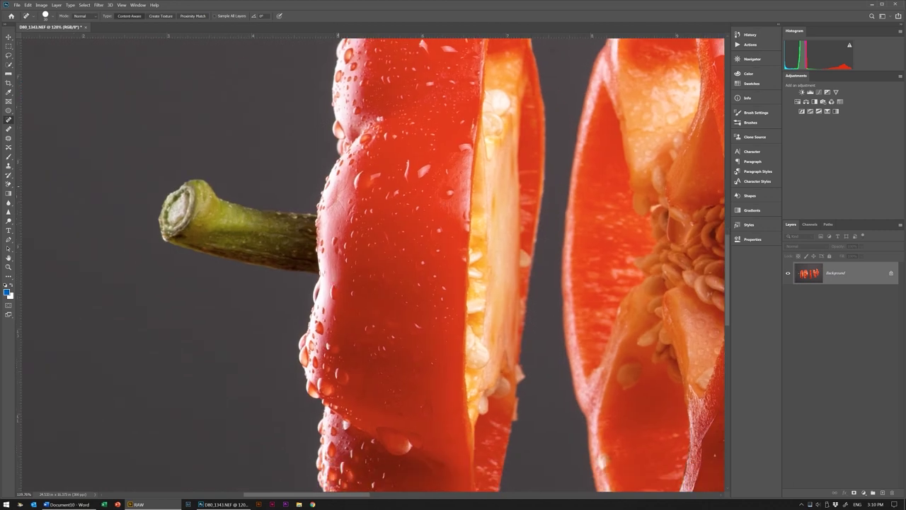
pyautogui.scroll(-1, 346, 199)
pyautogui.scroll(-2, 407, 315)
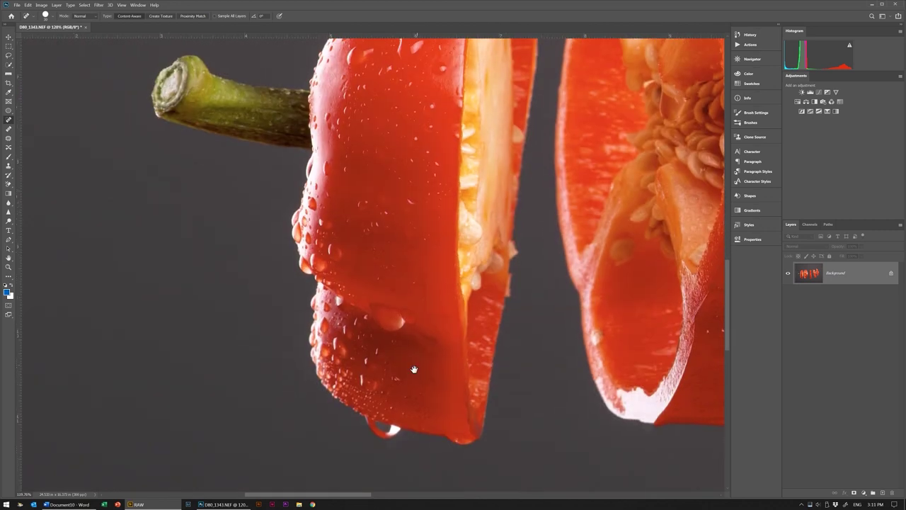
# - Move across to the right-hand slices and heal their remaining blemishes
pyautogui.moveTo(601, 371); pyautogui.dragTo(254, 372)
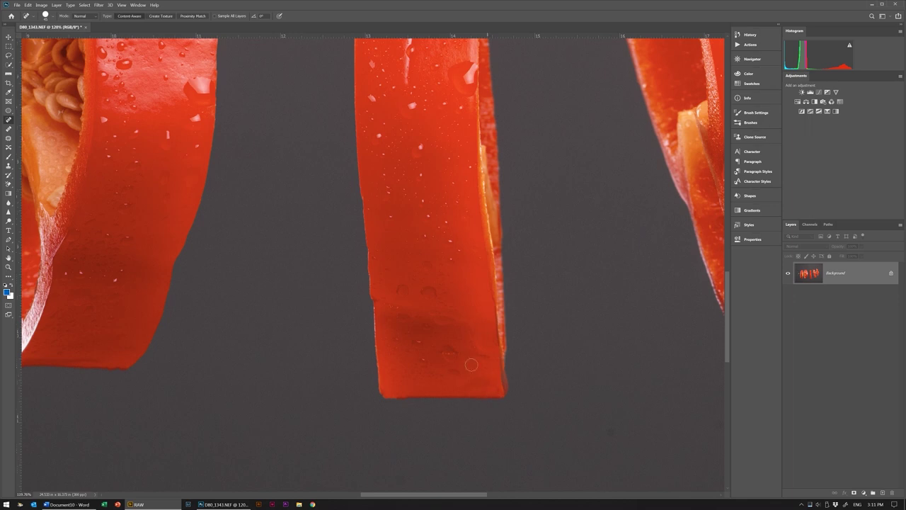
pyautogui.moveTo(470, 364); pyautogui.dragTo(469, 255)
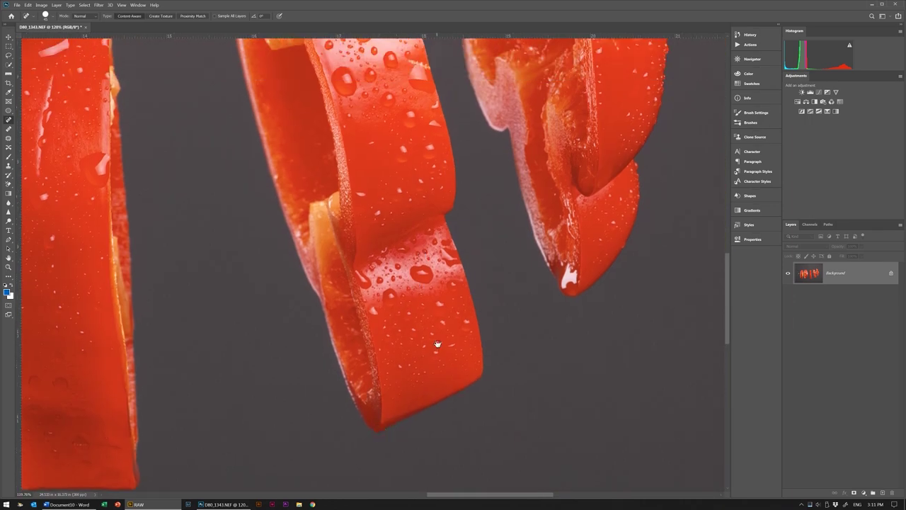
pyautogui.scroll(5, 368, 192)
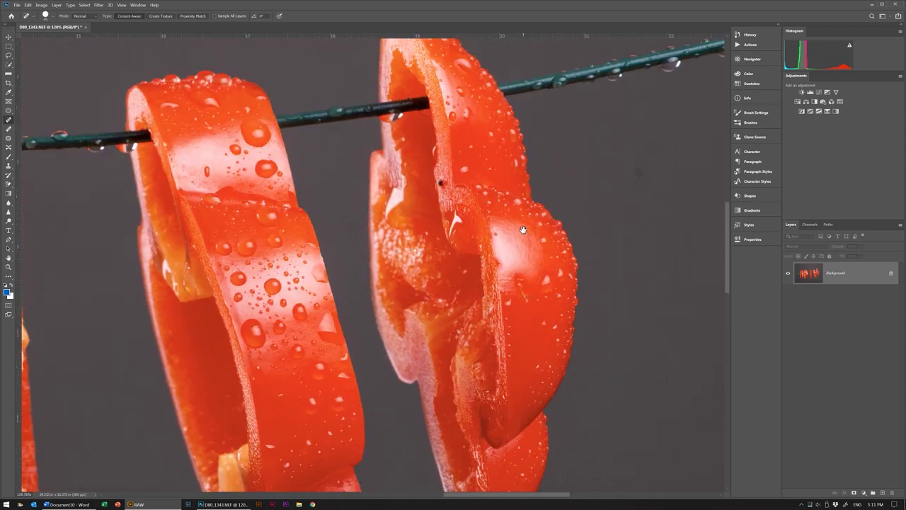
pyautogui.moveTo(545, 328); pyautogui.dragTo(575, 356)
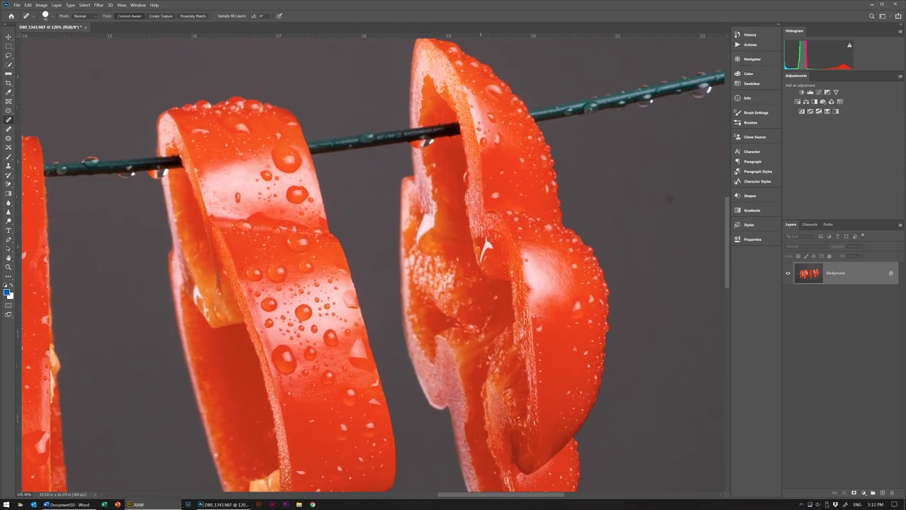
pyautogui.scroll(-5, 478, 187)
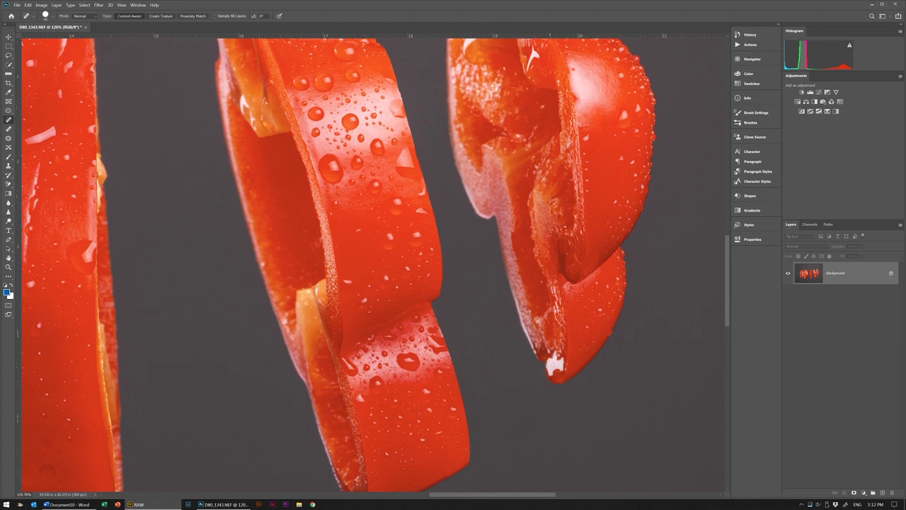
pyautogui.scroll(5, 539, 354)
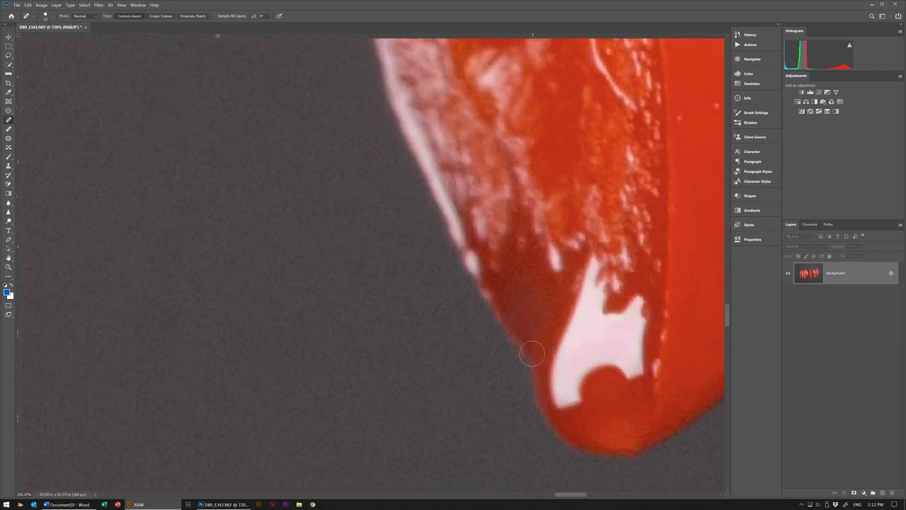
# - Heal the exposed wire from the left edge through the gap between the first two slices
pyautogui.scroll(-8, 534, 325)
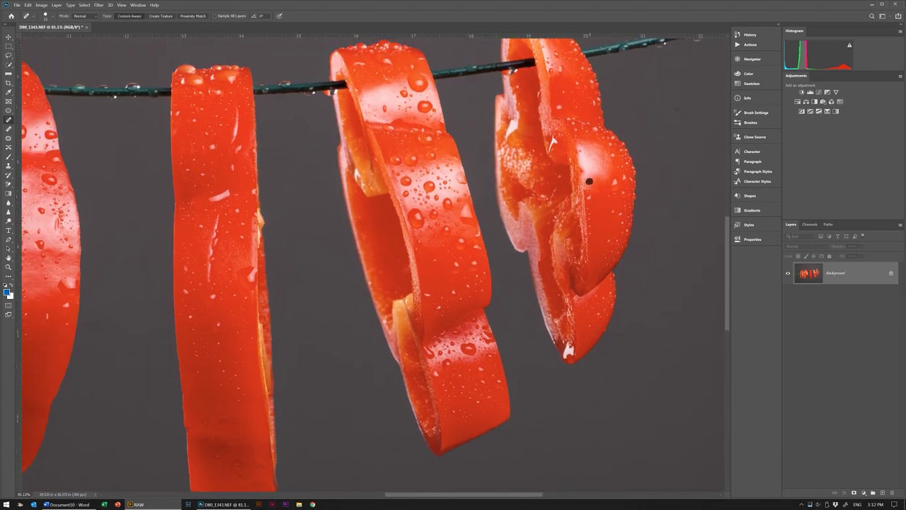
pyautogui.hscroll(-4, 430, 205)
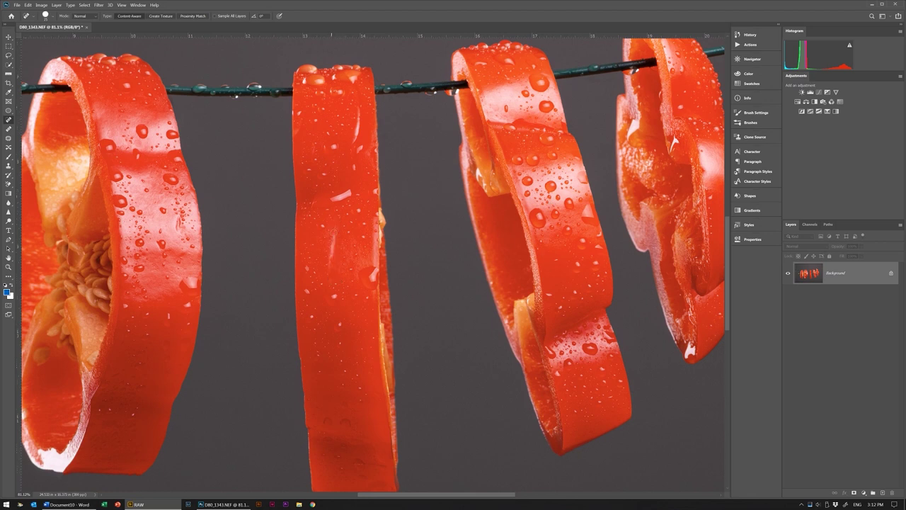
pyautogui.scroll(2, 285, 275)
pyautogui.scroll(1, 469, 232)
pyautogui.scroll(2, 330, 148)
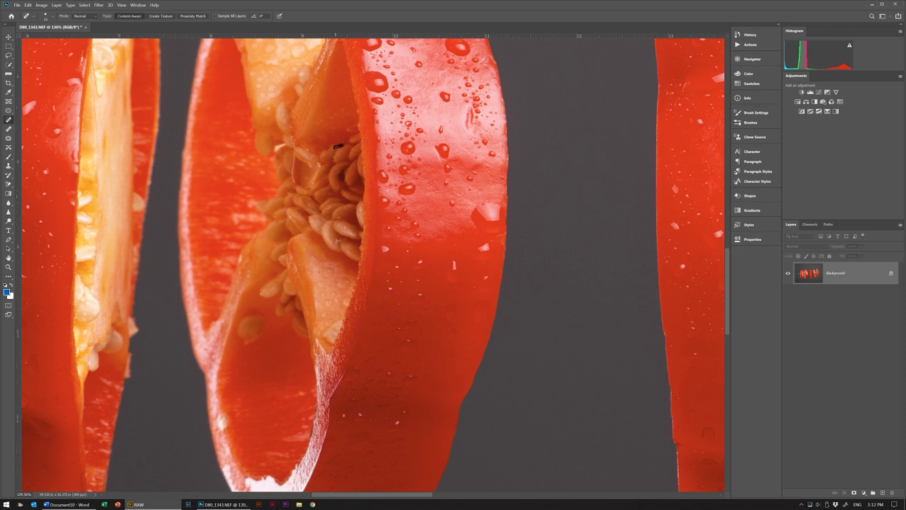
pyautogui.scroll(-3, 356, 221)
pyautogui.scroll(2, 276, 296)
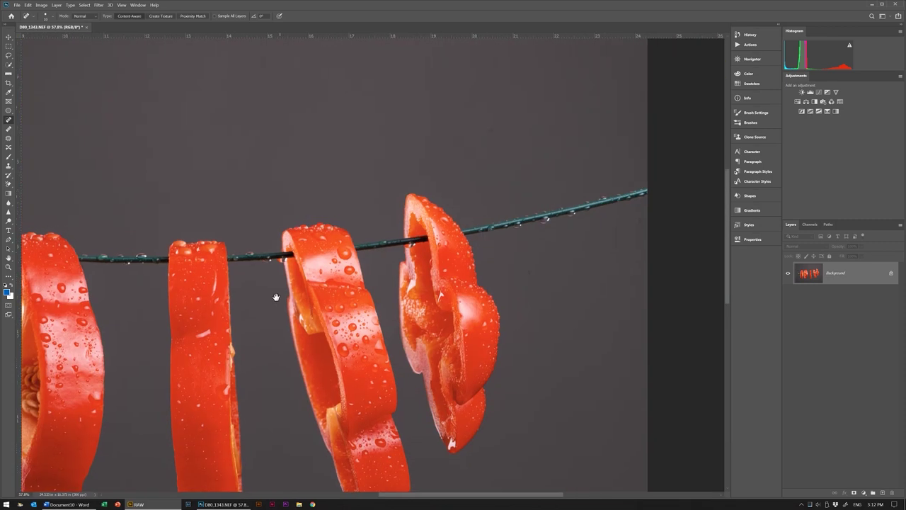
pyautogui.hscroll(1, 441, 231)
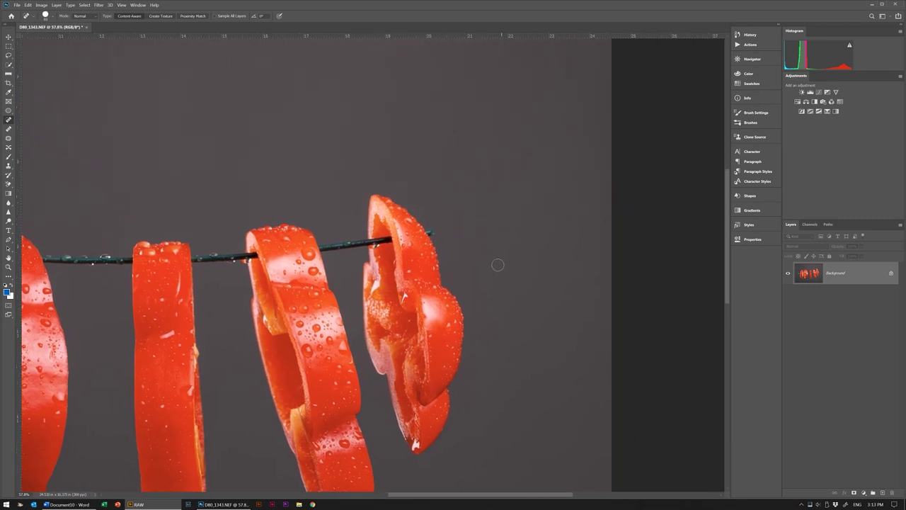
pyautogui.scroll(-2, 453, 132)
pyautogui.scroll(2, 523, 275)
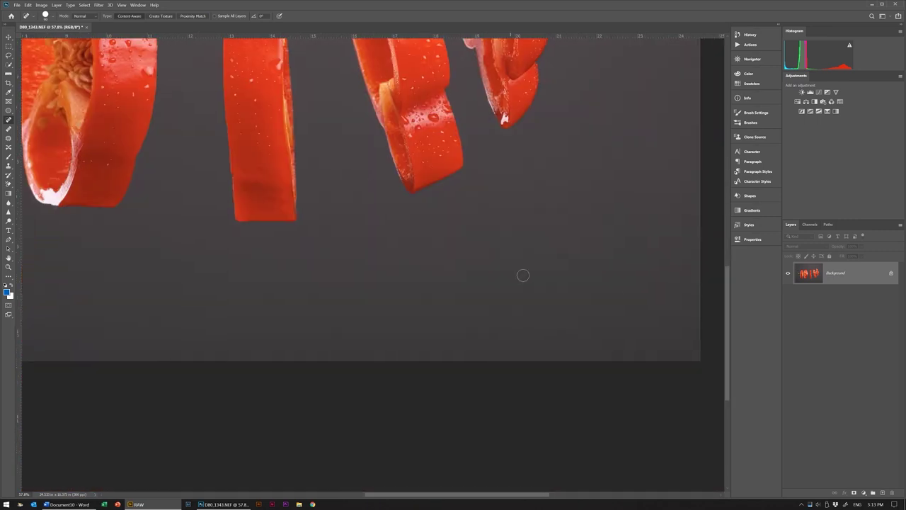
pyautogui.hscroll(-2, 438, 317)
pyautogui.hscroll(-3, 525, 251)
pyautogui.scroll(2, 526, 251)
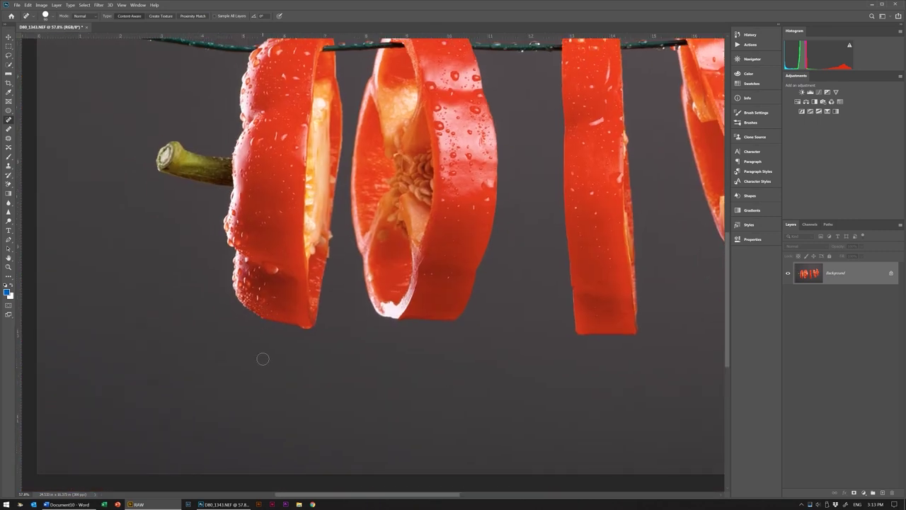
pyautogui.moveTo(205, 346); pyautogui.dragTo(318, 423)
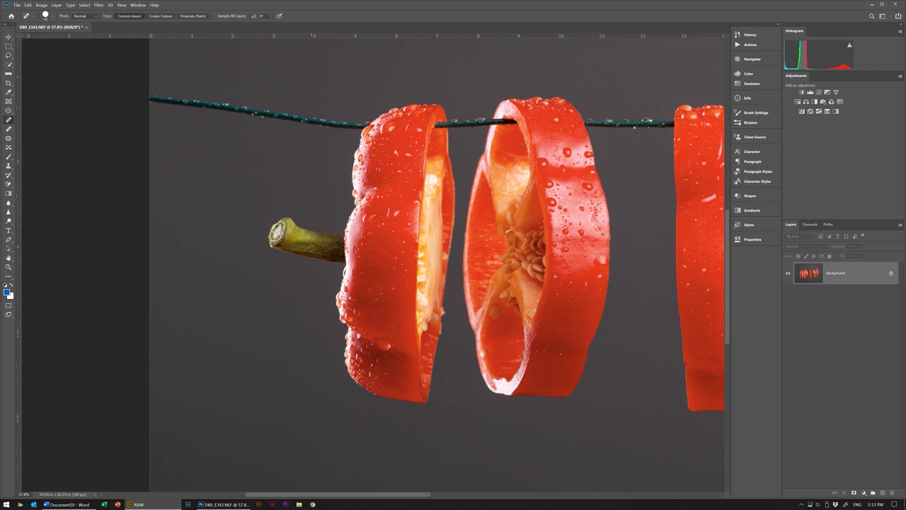
pyautogui.moveTo(324, 215); pyautogui.dragTo(358, 320)
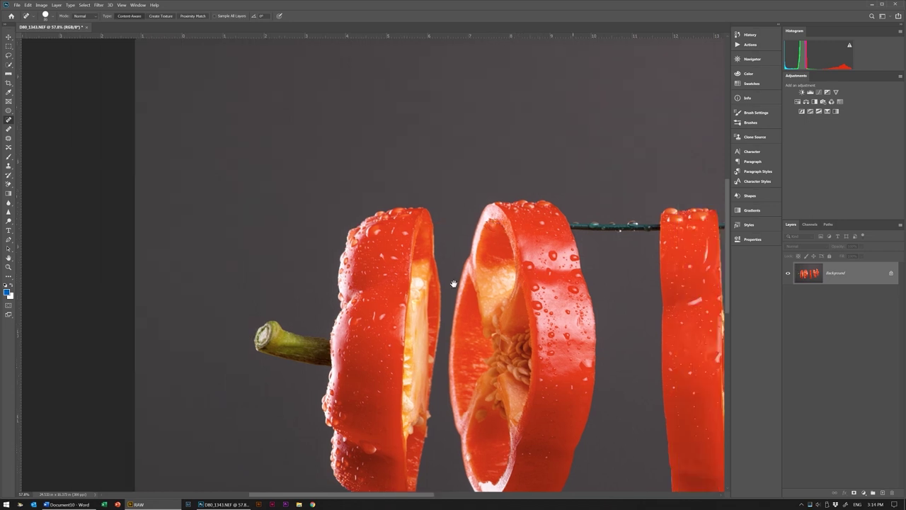
# - Heal the wire between the remaining right-hand slices at 112%, then zoom out to fit
pyautogui.moveTo(619, 231); pyautogui.dragTo(375, 225)
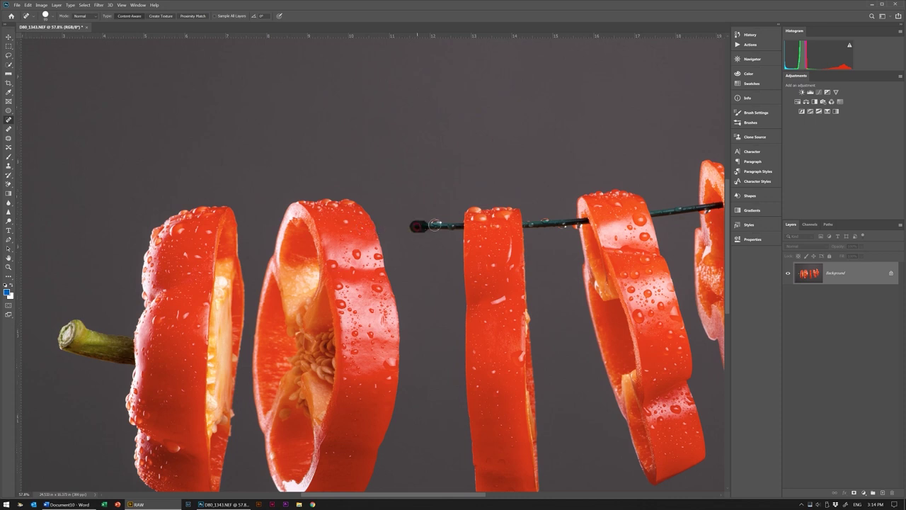
pyautogui.moveTo(451, 242); pyautogui.dragTo(181, 299)
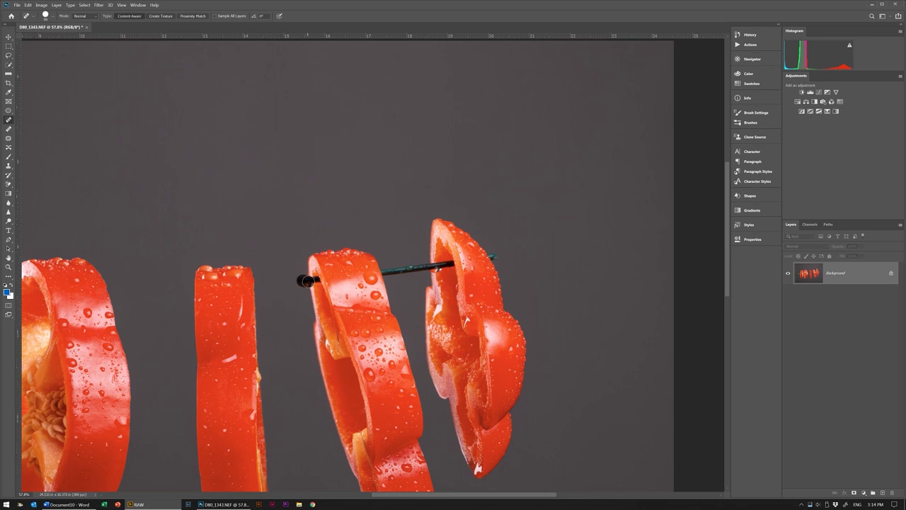
pyautogui.moveTo(359, 290); pyautogui.dragTo(249, 312)
pyautogui.scroll(3, 330, 289)
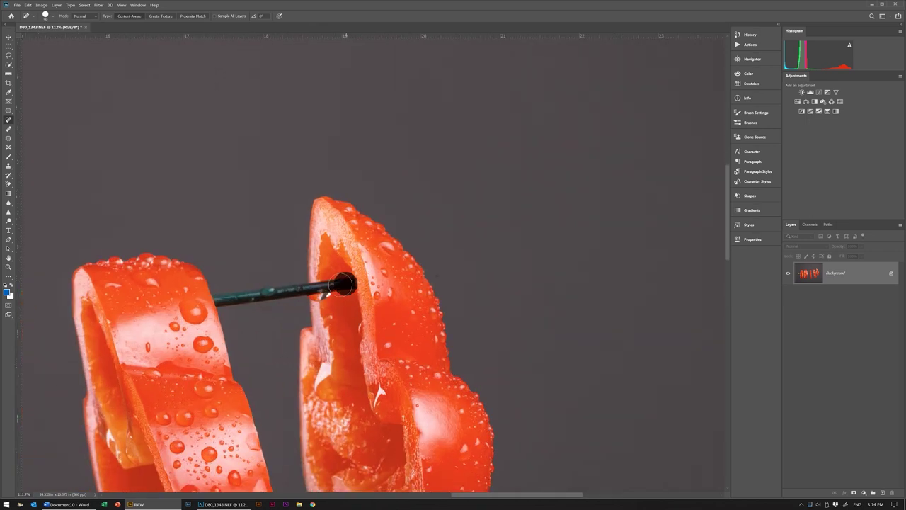
pyautogui.moveTo(299, 291); pyautogui.dragTo(216, 300)
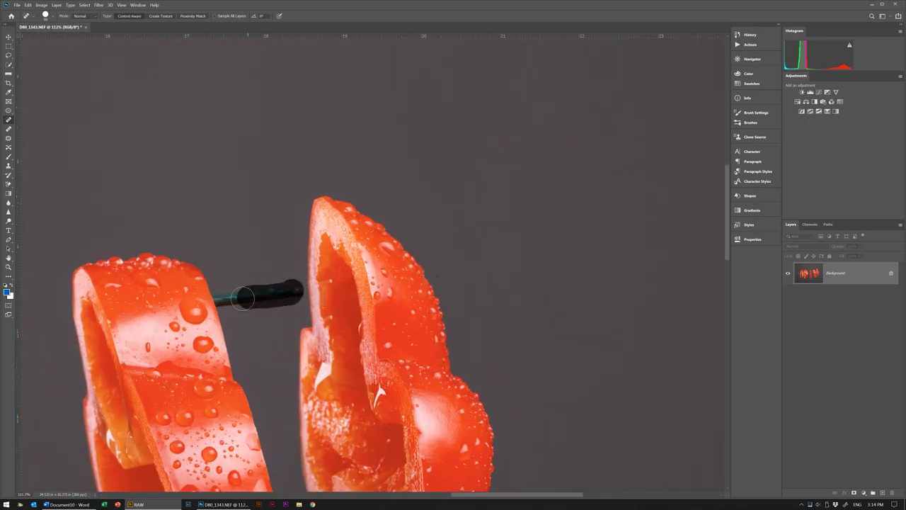
pyautogui.scroll(-1, 273, 302)
pyautogui.scroll(-3, 412, 279)
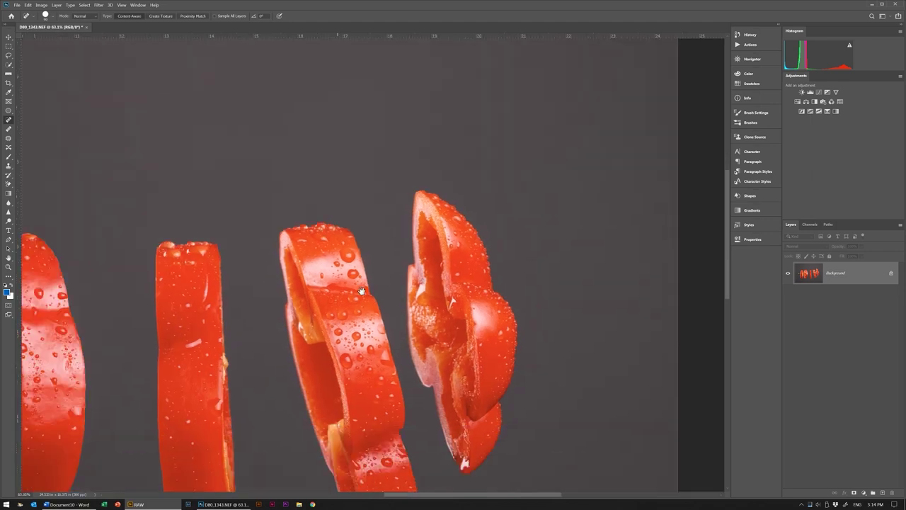
pyautogui.scroll(2, 322, 249)
pyautogui.scroll(-2, 322, 249)
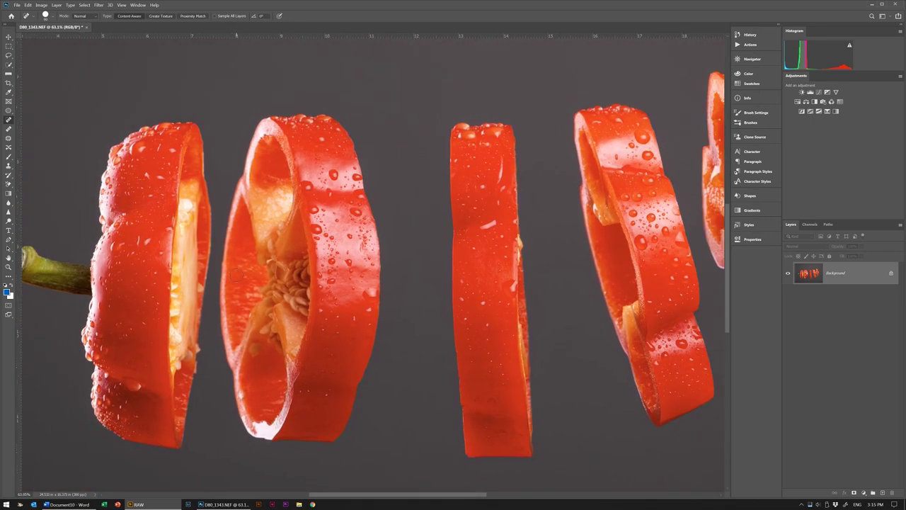
pyautogui.scroll(-2, 269, 252)
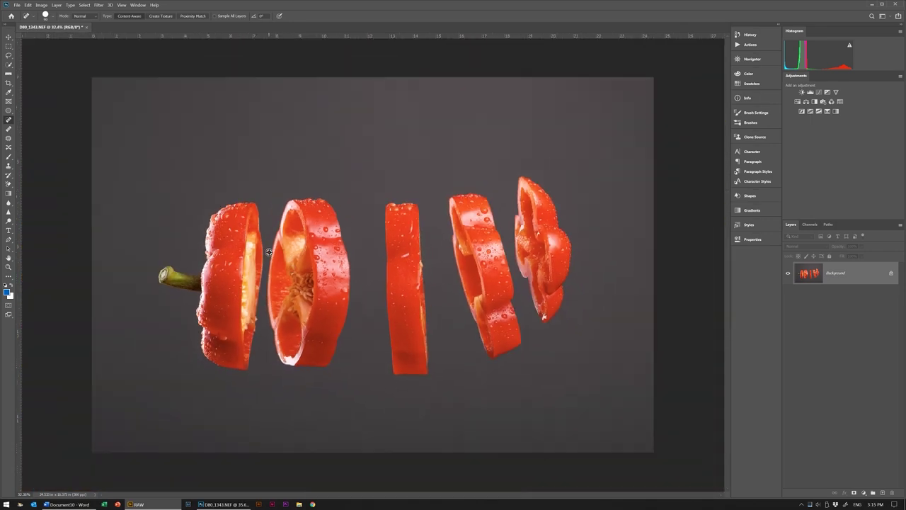
# - Create a new layer group and Object Select the first pepper slice with its stem
pyautogui.click(873, 493)
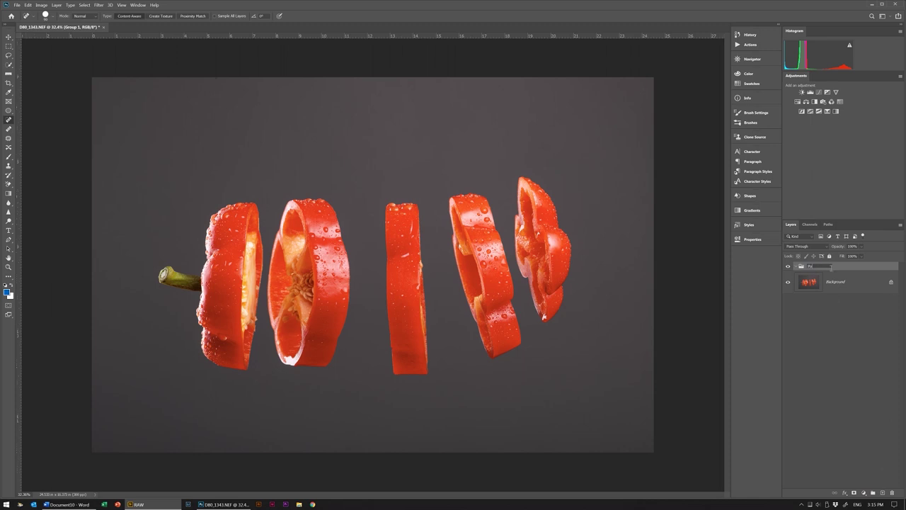
pyautogui.write('Pieces')
pyautogui.click(8, 63)
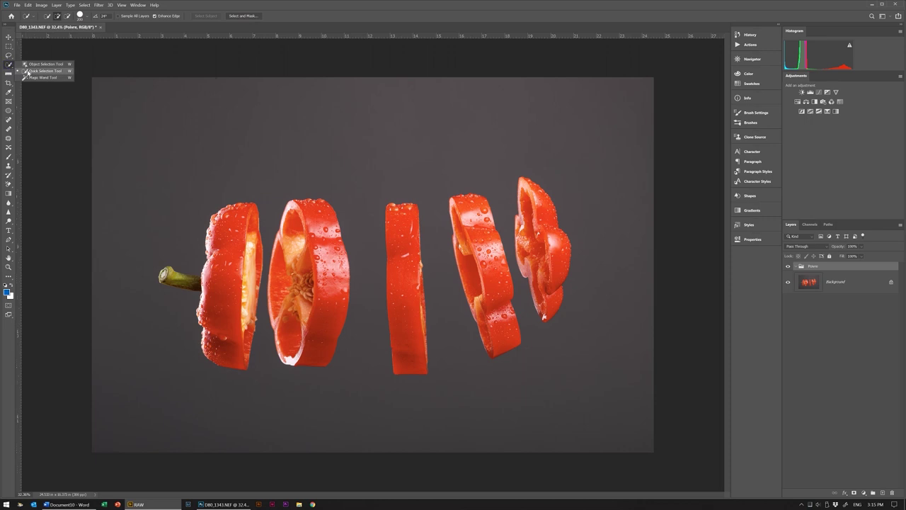
pyautogui.moveTo(144, 184); pyautogui.dragTo(264, 389)
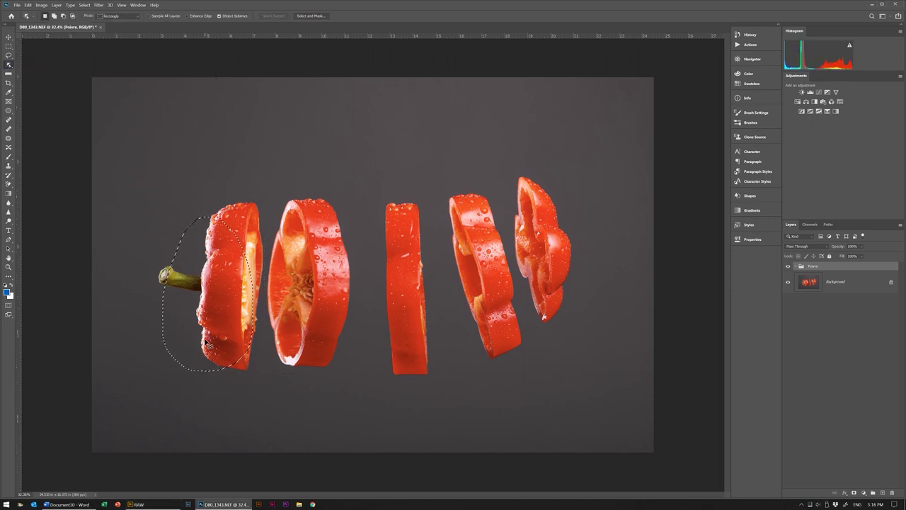
pyautogui.hotkey('ctrl', 'd')
pyautogui.moveTo(266, 380); pyautogui.dragTo(267, 380)
pyautogui.moveTo(194, 301); pyautogui.dragTo(260, 375)
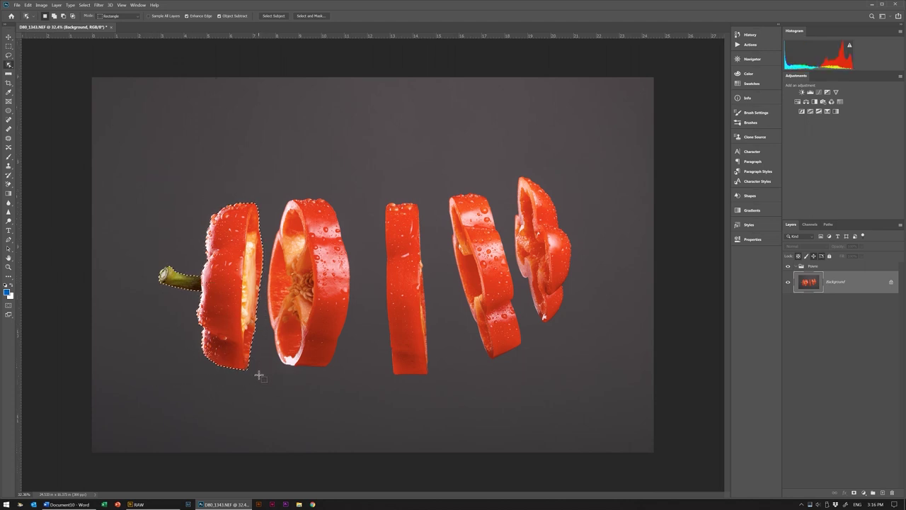
# - Tidy the first slice's selection edges with the Quick Selection tool while zoomed in
pyautogui.scroll(5, 252, 297)
pyautogui.hotkey('shift', 'w')
pyautogui.moveTo(183, 454); pyautogui.dragTo(232, 305)
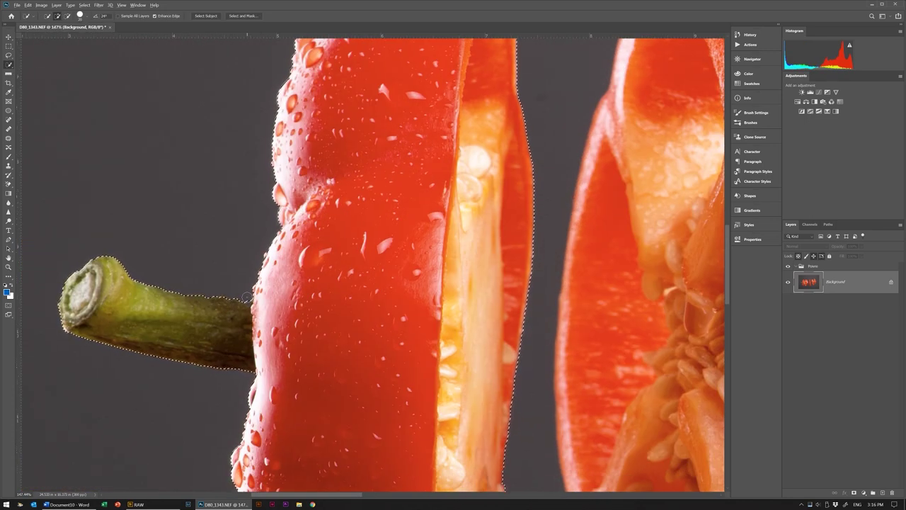
pyautogui.scroll(3, 251, 302)
pyautogui.scroll(-2, 251, 303)
pyautogui.moveTo(538, 297)
pyautogui.mouseDown()
pyautogui.moveTo(298, 225)
pyautogui.moveTo(398, 226)
pyautogui.moveTo(406, 380)
pyautogui.mouseUp()
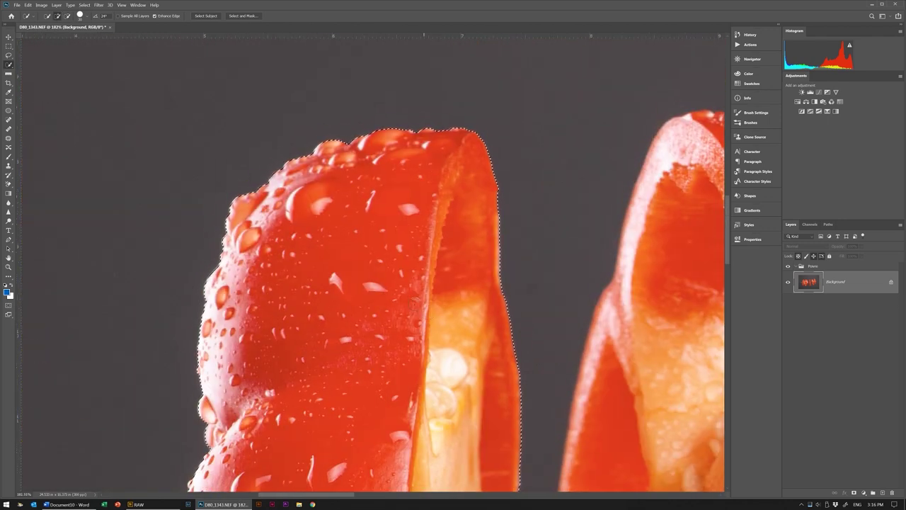
pyautogui.scroll(-2, 273, 224)
# - Shift the first slice's edge inward in Select and Mask and output a new masked layer
pyautogui.click(243, 16)
pyautogui.moveTo(834, 256); pyautogui.dragTo(826, 257)
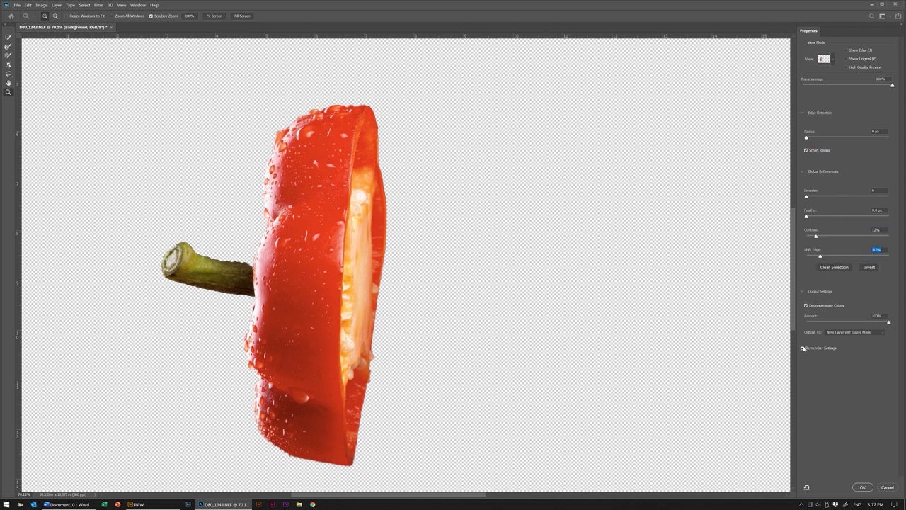
pyautogui.click(862, 487)
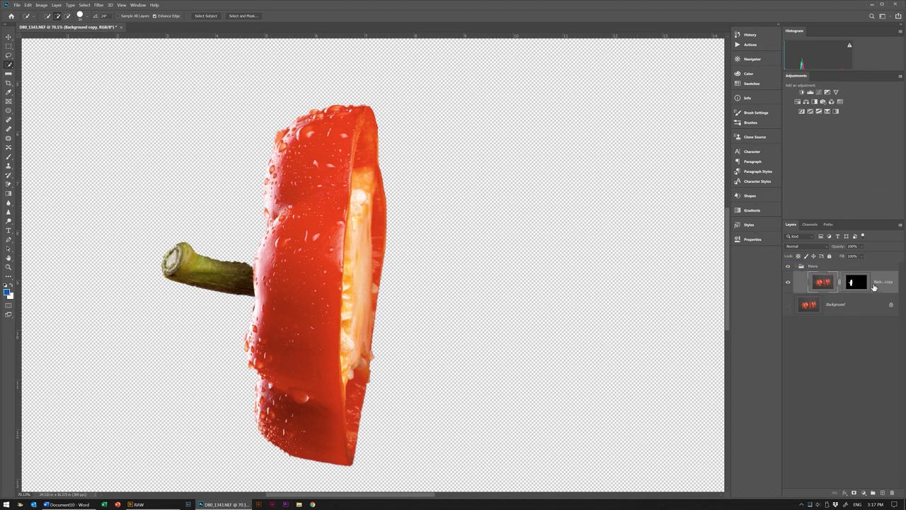
pyautogui.click(787, 304)
# - Target the Background layer and Object Select the second pepper slice
pyautogui.click(835, 304)
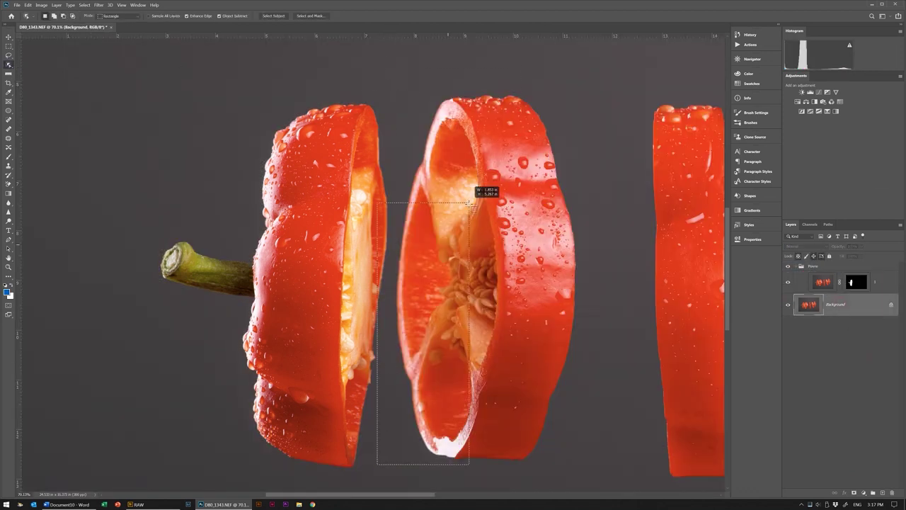
pyautogui.rightClick(8, 64)
pyautogui.click(35, 64)
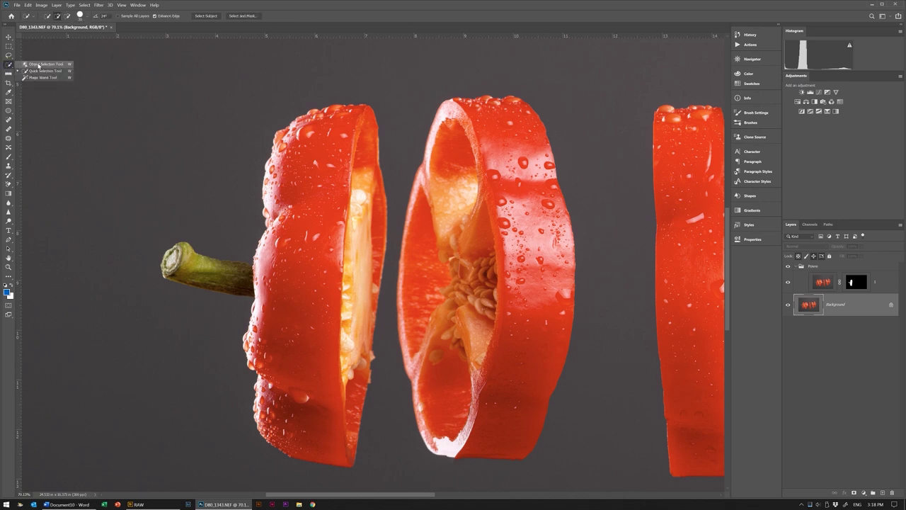
pyautogui.moveTo(404, 154); pyautogui.dragTo(441, 85)
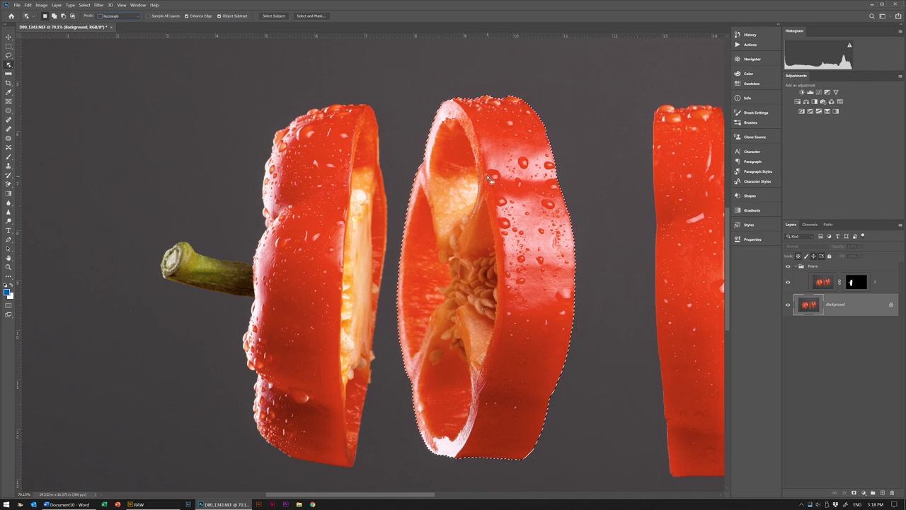
pyautogui.scroll(3, 500, 246)
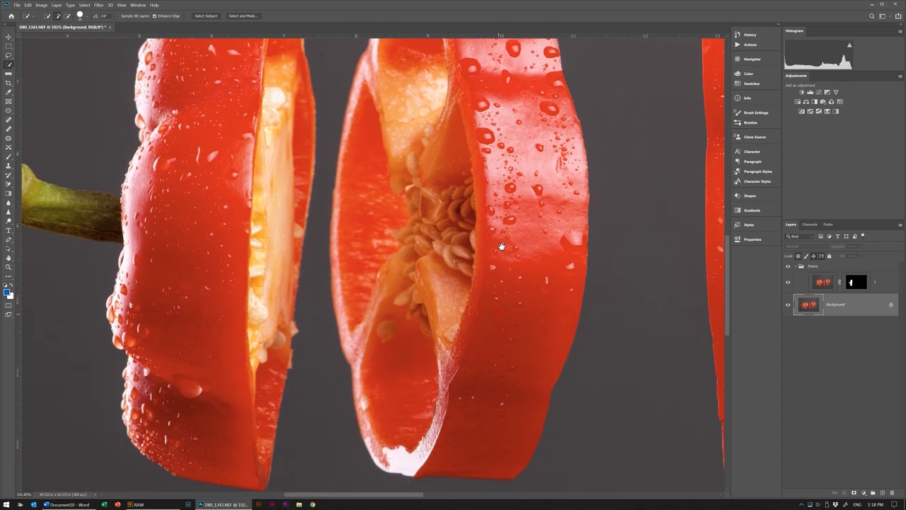
pyautogui.moveTo(501, 245); pyautogui.dragTo(512, 202)
# - Output the second slice to a new masked layer via Select and Mask
pyautogui.click(242, 16)
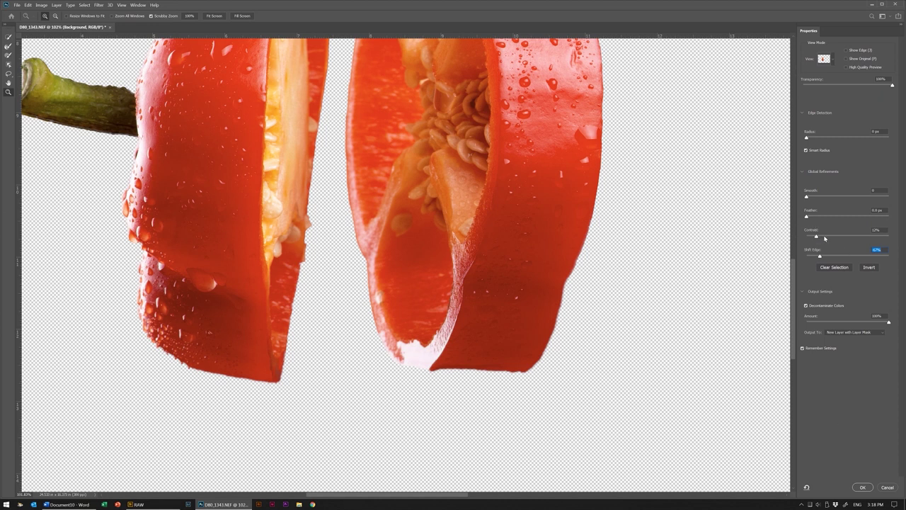
pyautogui.click(864, 487)
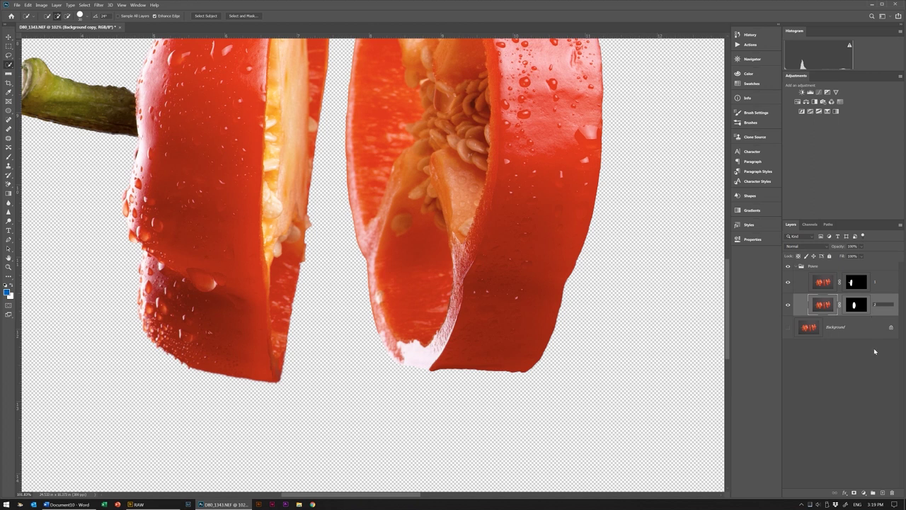
pyautogui.scroll(-5, 507, 309)
pyautogui.click(788, 327)
pyautogui.rightClick(9, 64)
pyautogui.click(39, 63)
# - Cut the third slice onto a masked layer, reorder it and rename it 3
pyautogui.moveTo(461, 153); pyautogui.dragTo(530, 174)
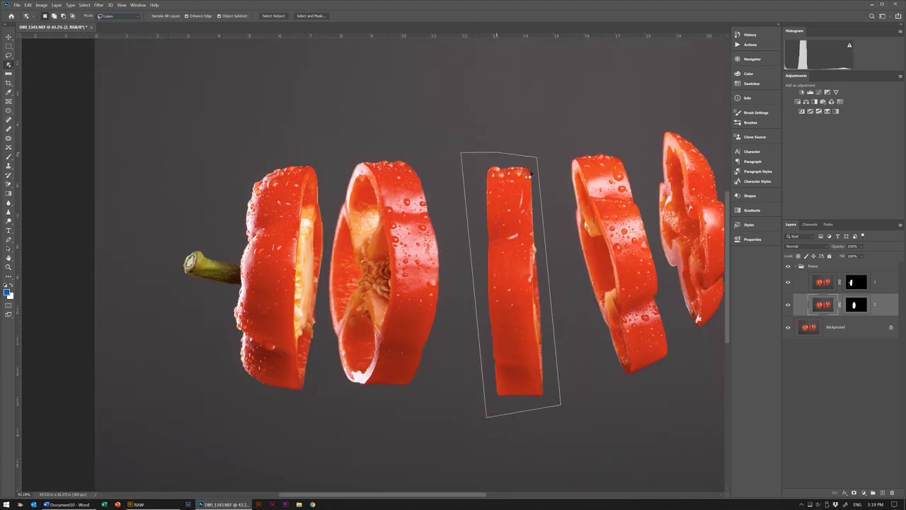
pyautogui.click(307, 16)
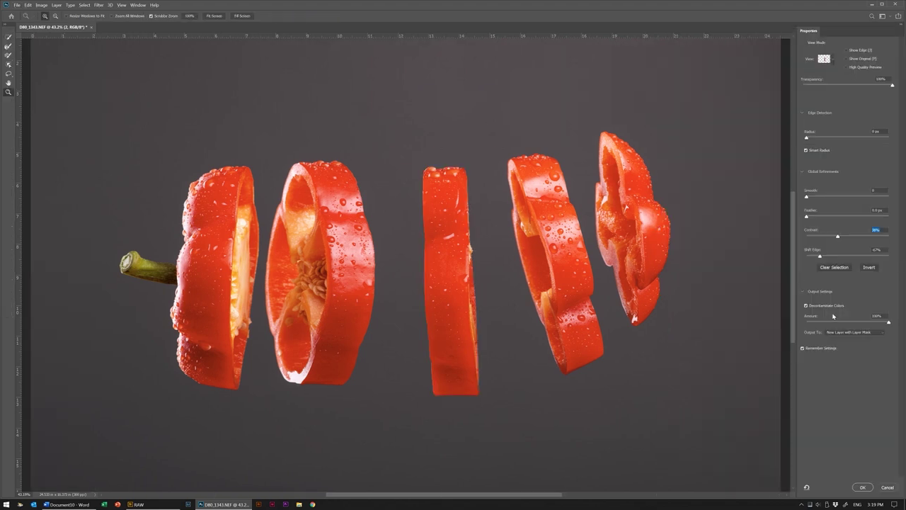
pyautogui.click(861, 488)
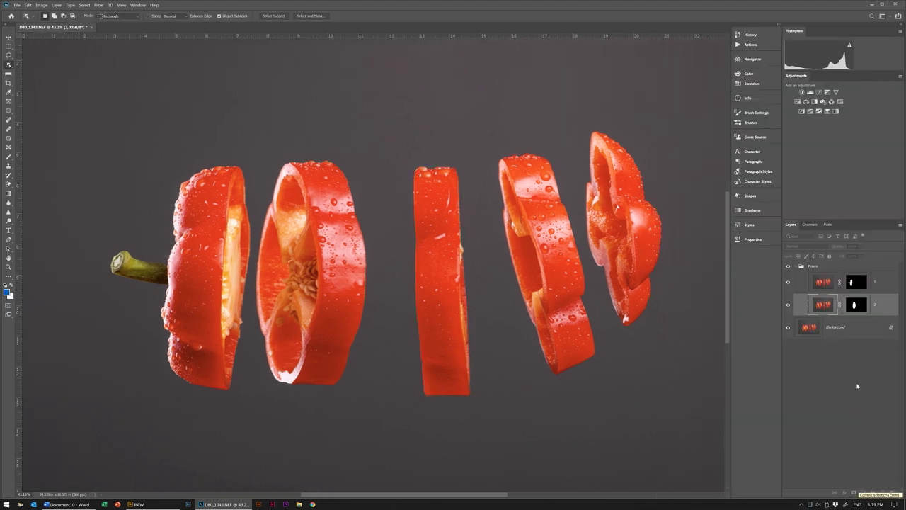
pyautogui.click(788, 348)
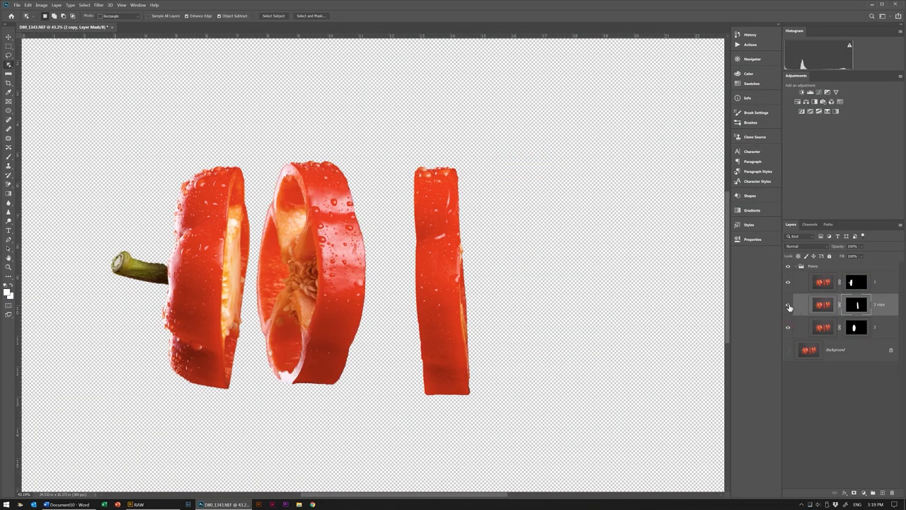
pyautogui.moveTo(878, 326); pyautogui.dragTo(888, 314)
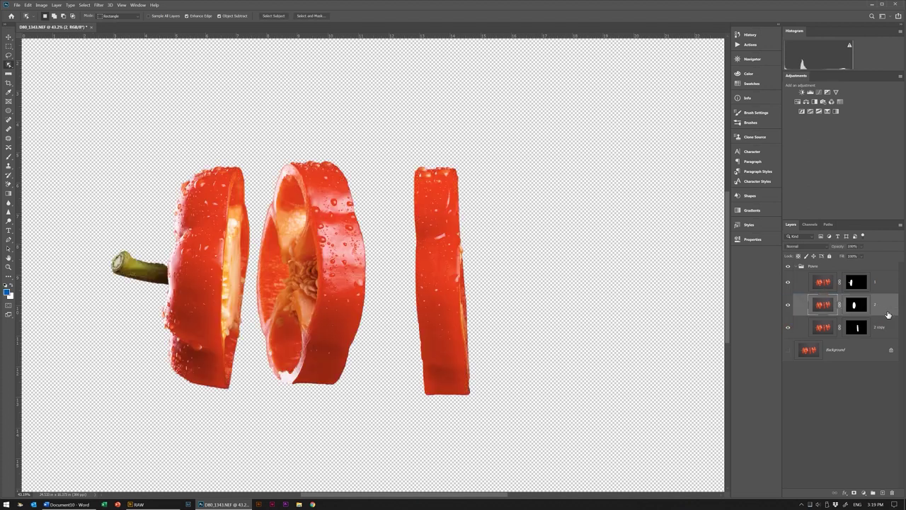
pyautogui.doubleClick(879, 327)
pyautogui.click(849, 351)
# - Select the fourth slice and move its layer into the Peppers group
pyautogui.click(788, 349)
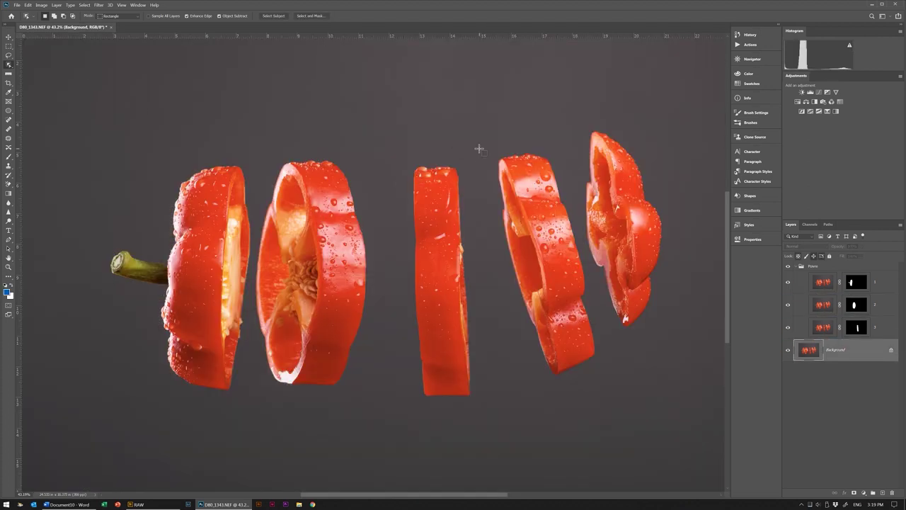
pyautogui.moveTo(485, 157); pyautogui.dragTo(496, 150)
pyautogui.press('z')
pyautogui.hotkey('ctrl', '1')
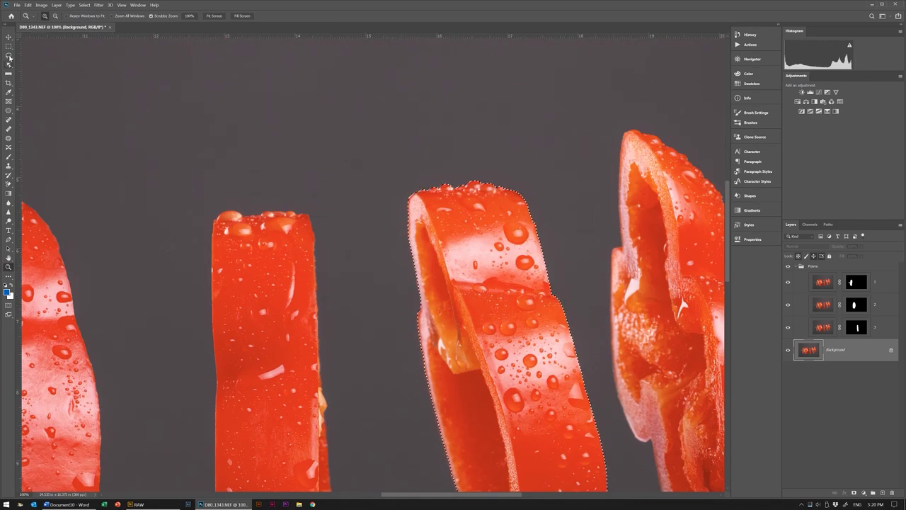
pyautogui.rightClick(9, 64)
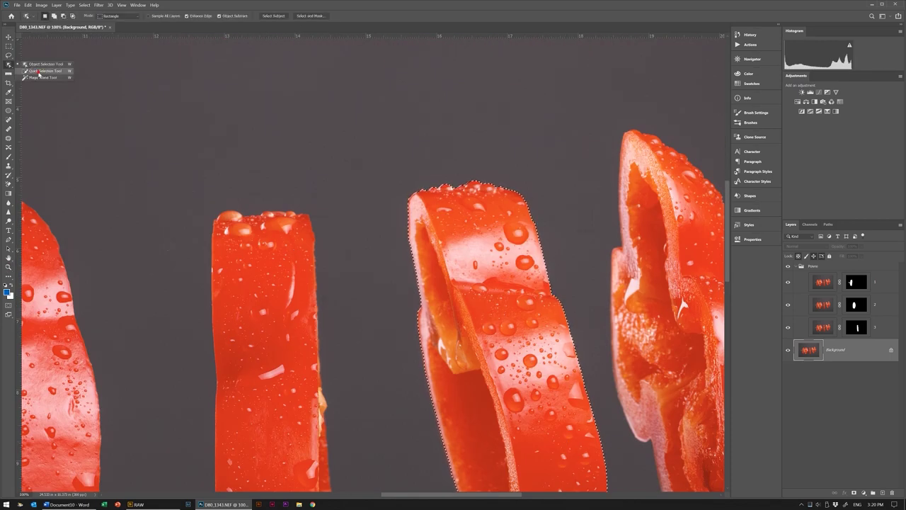
pyautogui.click(39, 73)
pyautogui.moveTo(869, 348); pyautogui.dragTo(881, 354)
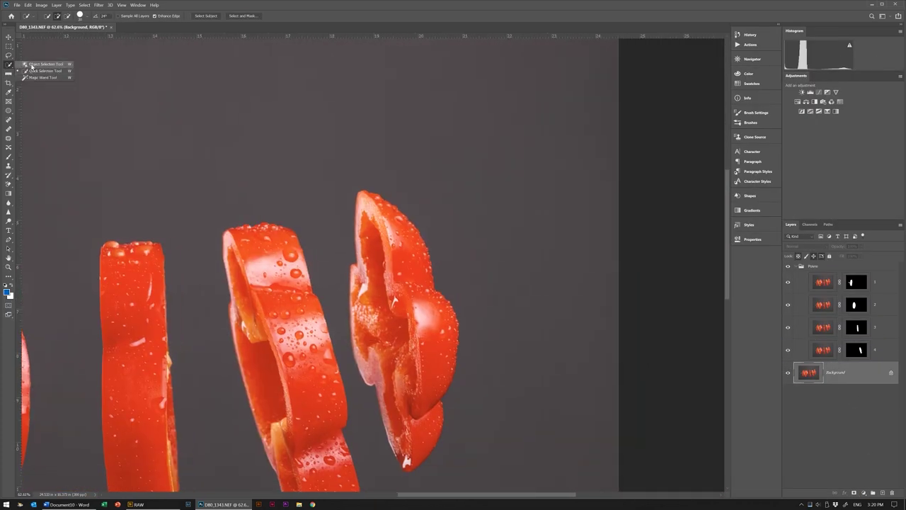
# - Lasso-select the fifth, rightmost pepper slice with Object Selection
pyautogui.click(31, 65)
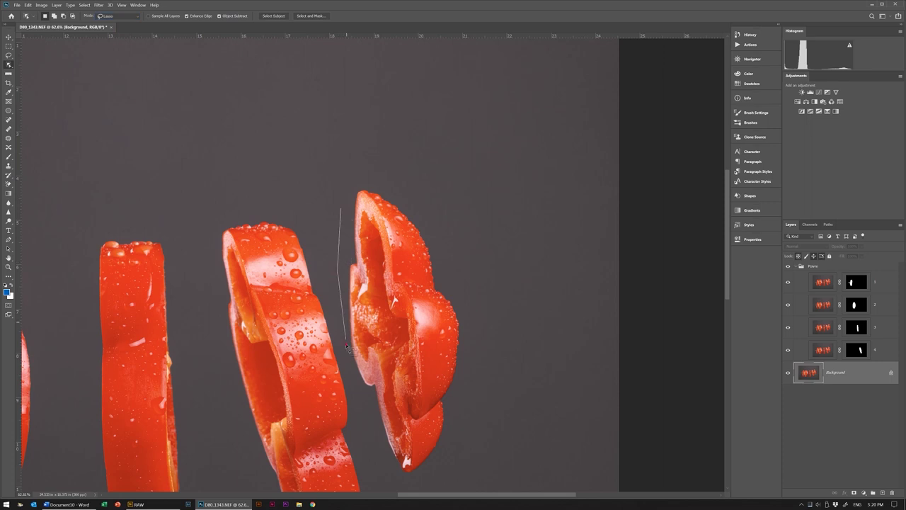
pyautogui.moveTo(434, 470); pyautogui.dragTo(435, 238)
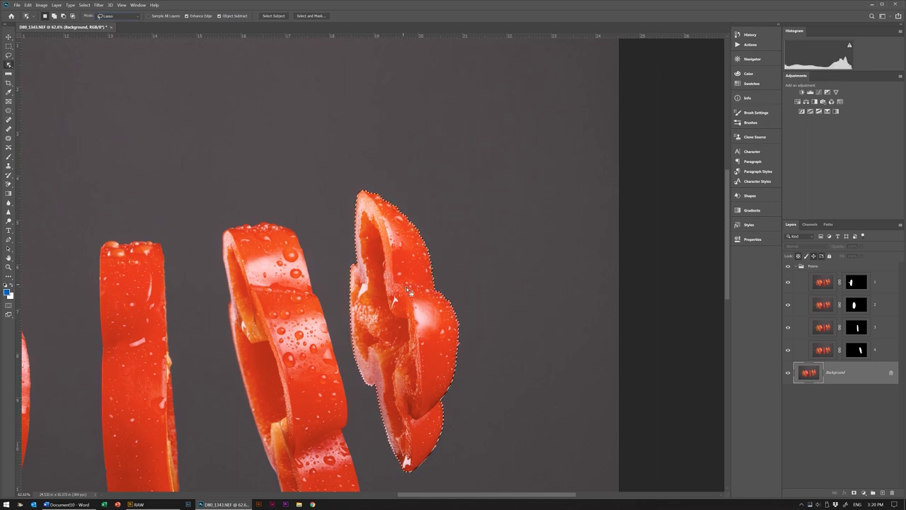
pyautogui.moveTo(408, 305)
pyautogui.mouseDown()
pyautogui.moveTo(479, 444)
pyautogui.moveTo(517, 309)
pyautogui.mouseUp()
# - Add the missed left edge to the fifth slice's selection
pyautogui.click(9, 64)
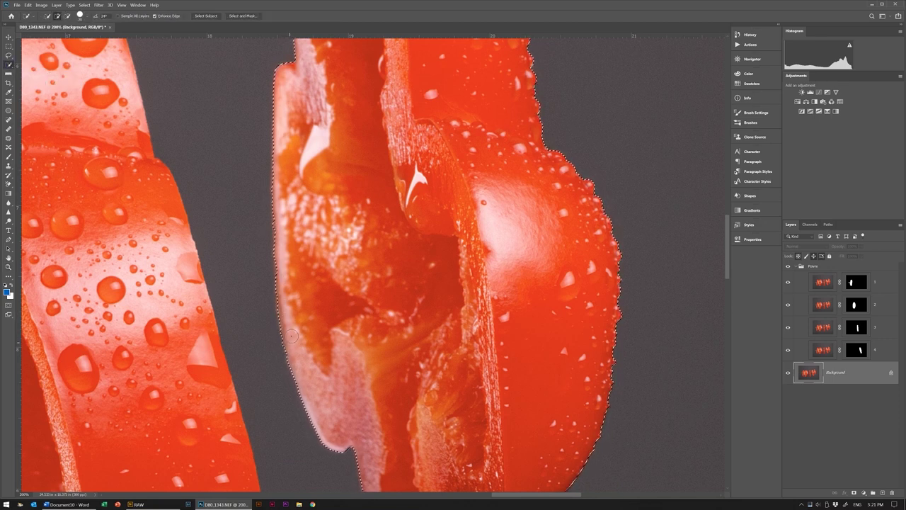
pyautogui.moveTo(285, 321); pyautogui.dragTo(281, 234)
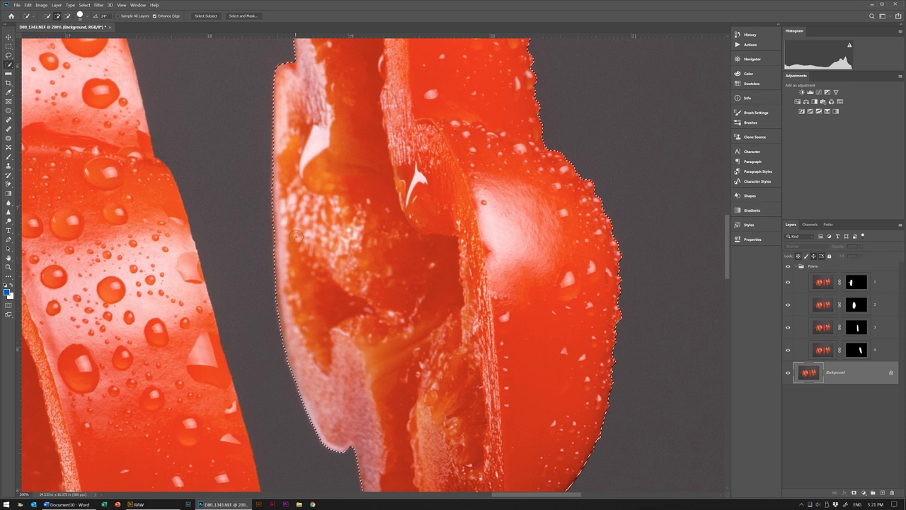
pyautogui.scroll(-3, 312, 283)
pyautogui.scroll(-3, 340, 326)
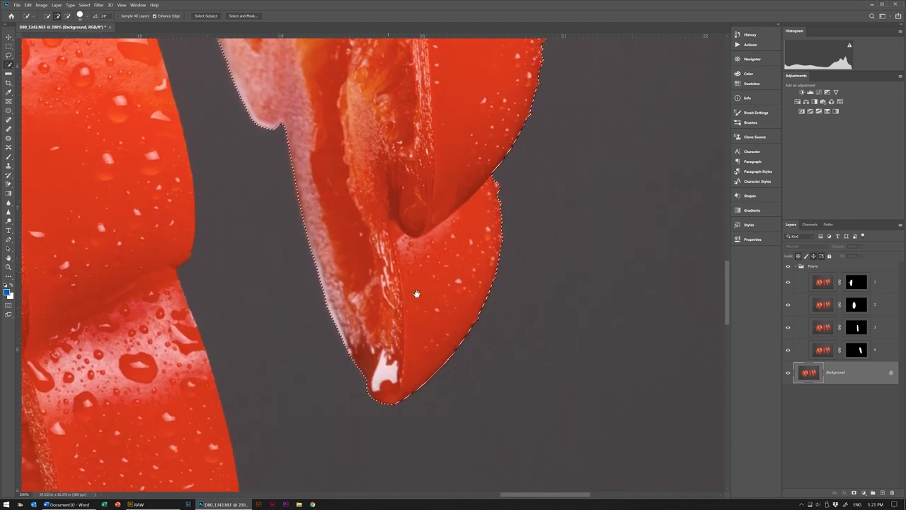
pyautogui.scroll(5, 361, 360)
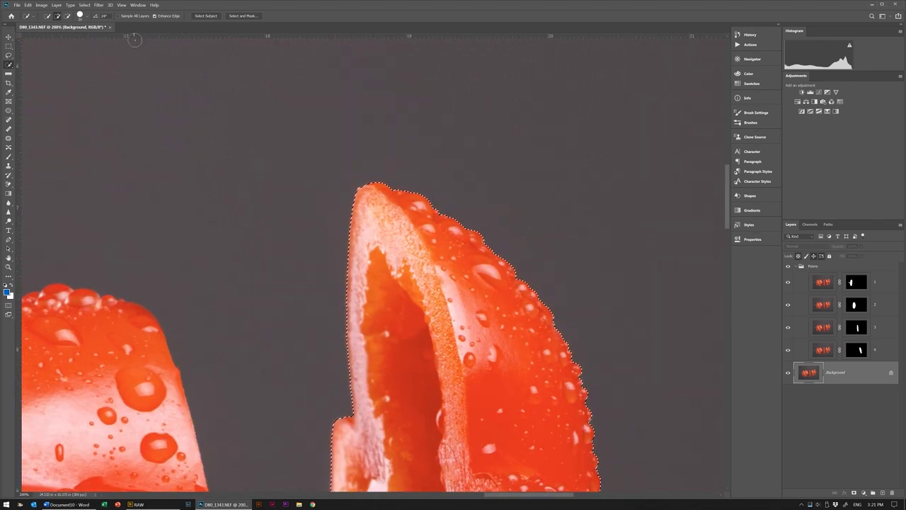
# - Clean the slice's pale top fringe with the Refine Edge Brush and output a masked layer
pyautogui.hotkey('ctrl', 'j')
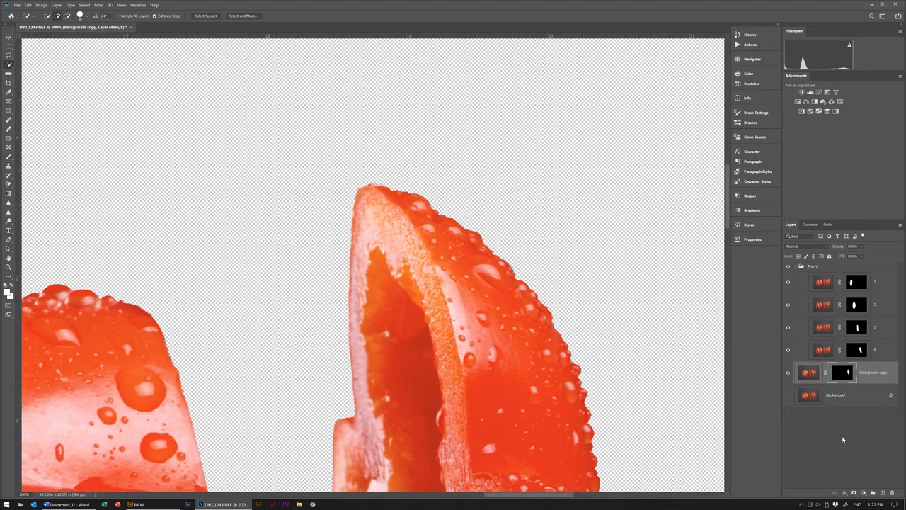
pyautogui.hotkey('ctrl', 'alt', 'r')
pyautogui.scroll(5, 353, 162)
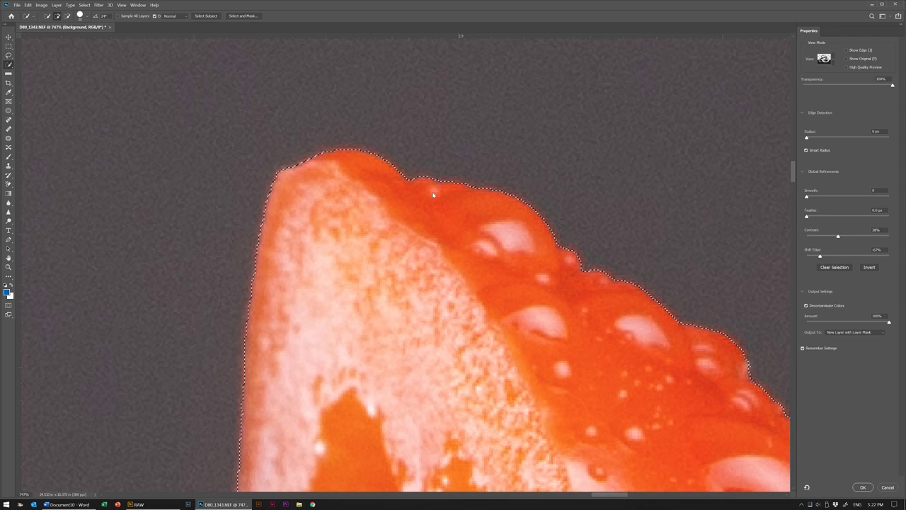
pyautogui.click(7, 45)
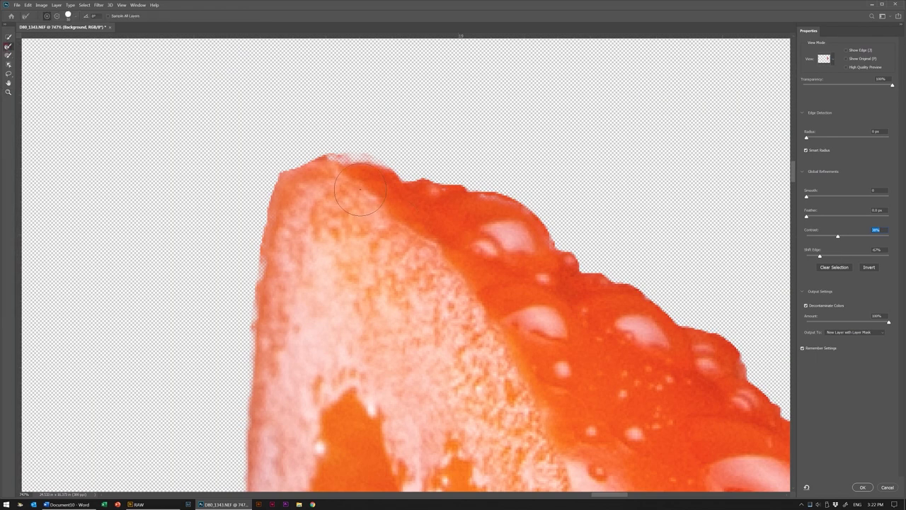
pyautogui.moveTo(357, 164); pyautogui.dragTo(348, 168)
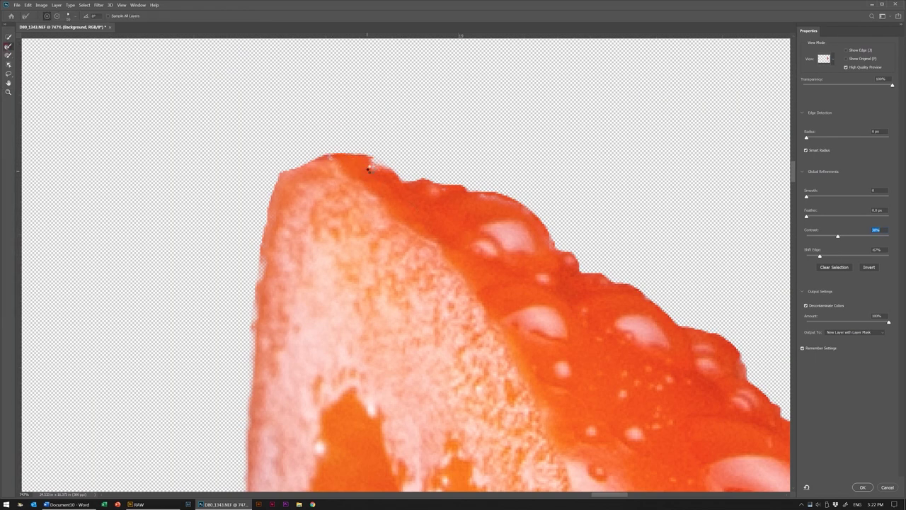
pyautogui.press('Return')
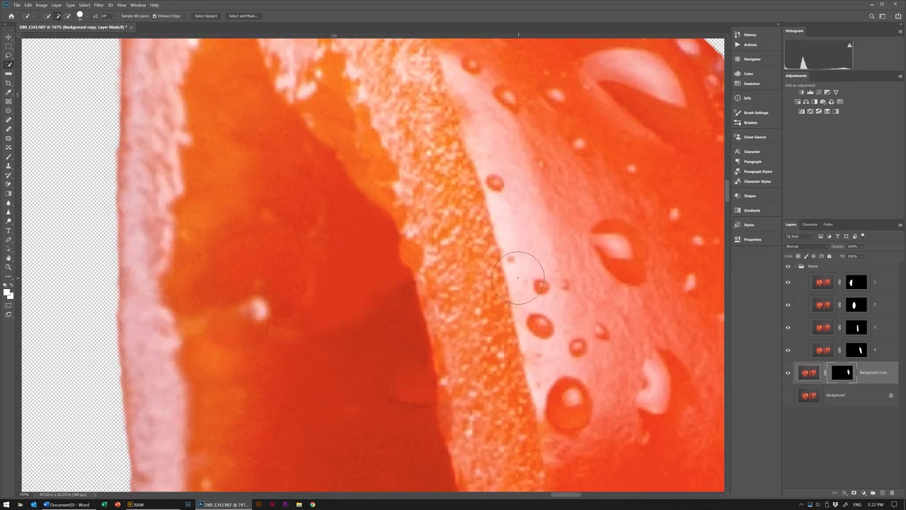
# - Rename the layer 5, move it into the Poivre group, and duplicate the photo layer
pyautogui.scroll(-5, 518, 278)
pyautogui.doubleClick(873, 372)
pyautogui.write('5')
pyautogui.press('Return')
pyautogui.moveTo(821, 372); pyautogui.dragTo(790, 397)
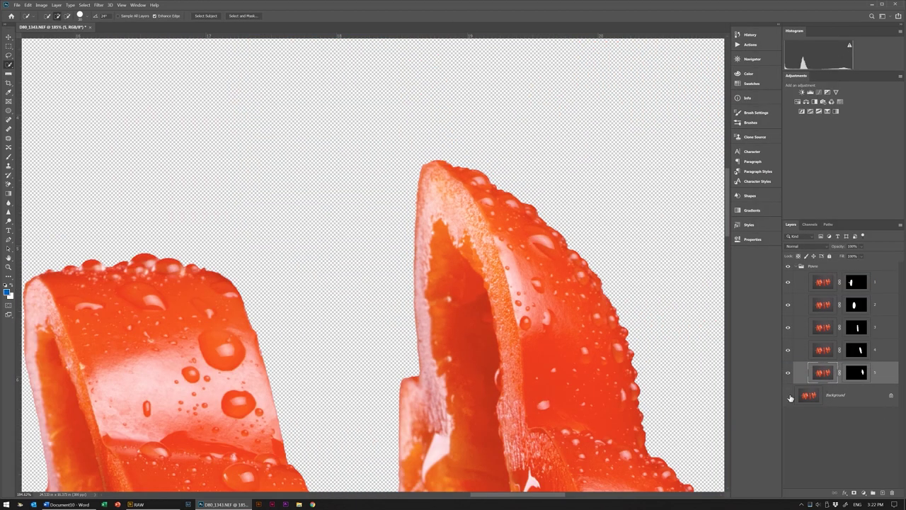
pyautogui.click(840, 394)
pyautogui.hotkey('ctrl', 'j')
pyautogui.click(795, 267)
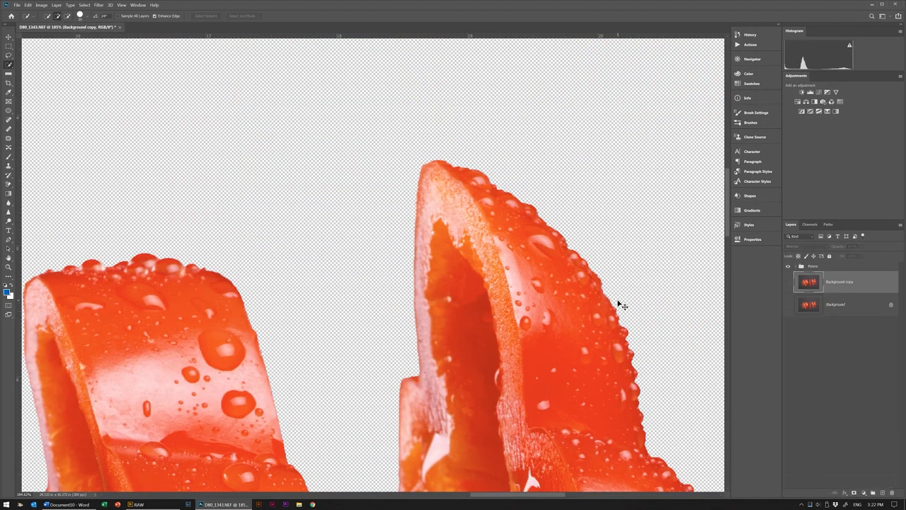
pyautogui.scroll(-5, 616, 303)
pyautogui.scroll(-1, 616, 303)
# - Rotate the Poivre group about 6.9° and nudge it slightly upward
pyautogui.click(819, 266)
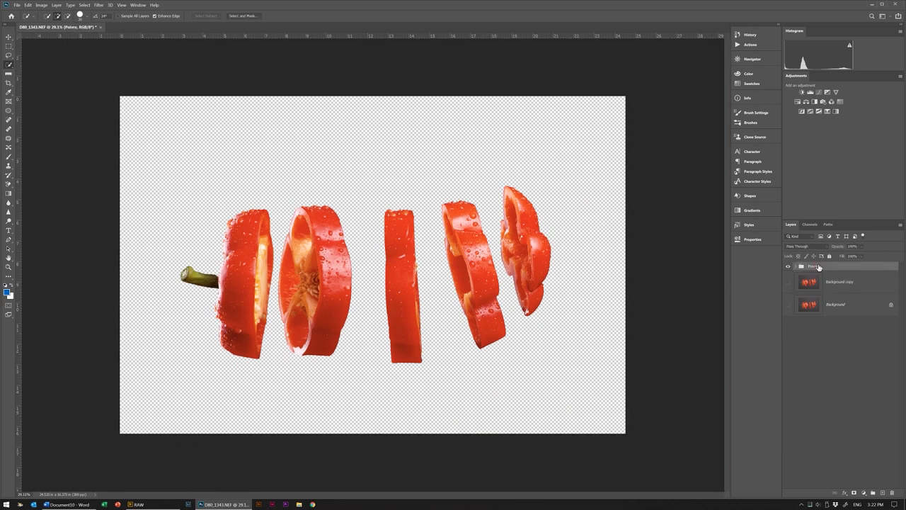
pyautogui.hotkey('ctrl', 't')
pyautogui.moveTo(718, 91); pyautogui.dragTo(667, 102)
pyautogui.moveTo(479, 257); pyautogui.dragTo(484, 240)
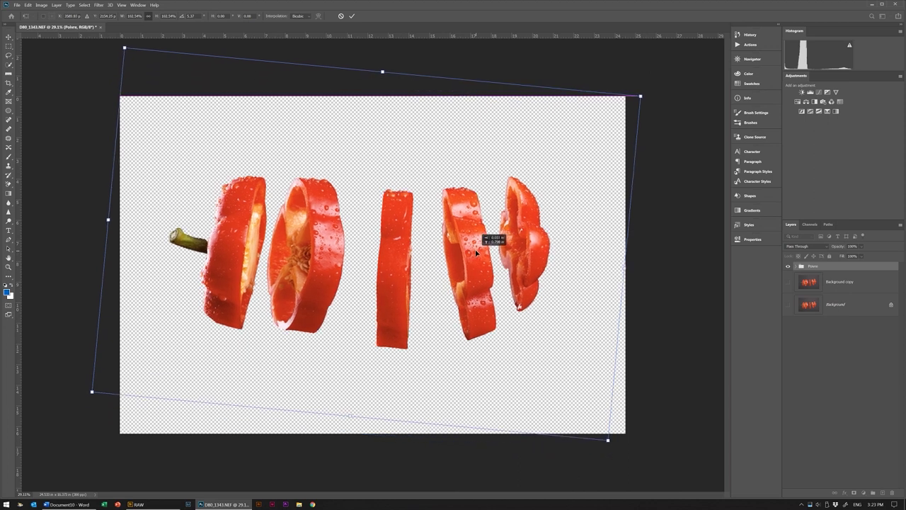
pyautogui.press('Return')
# - Expand the group and target the slice layer masks with the Brush tool
pyautogui.click(793, 267)
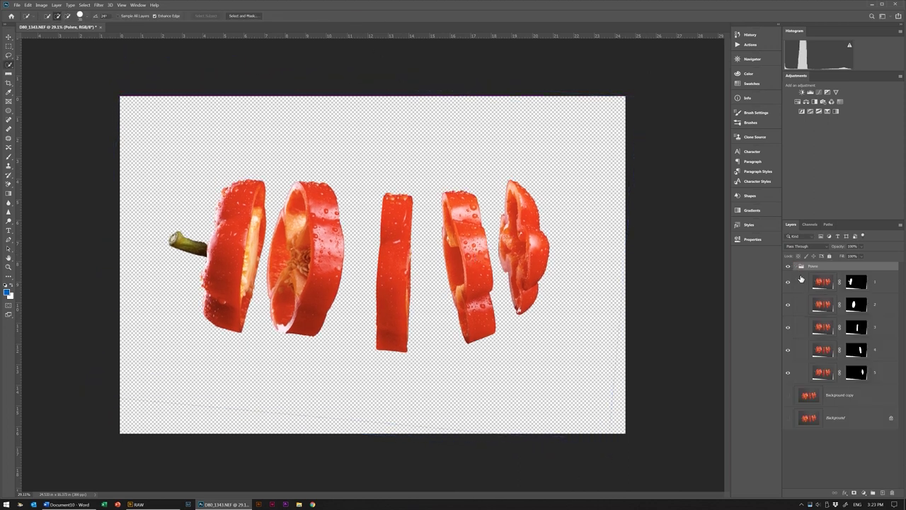
pyautogui.click(821, 284)
pyautogui.press('b')
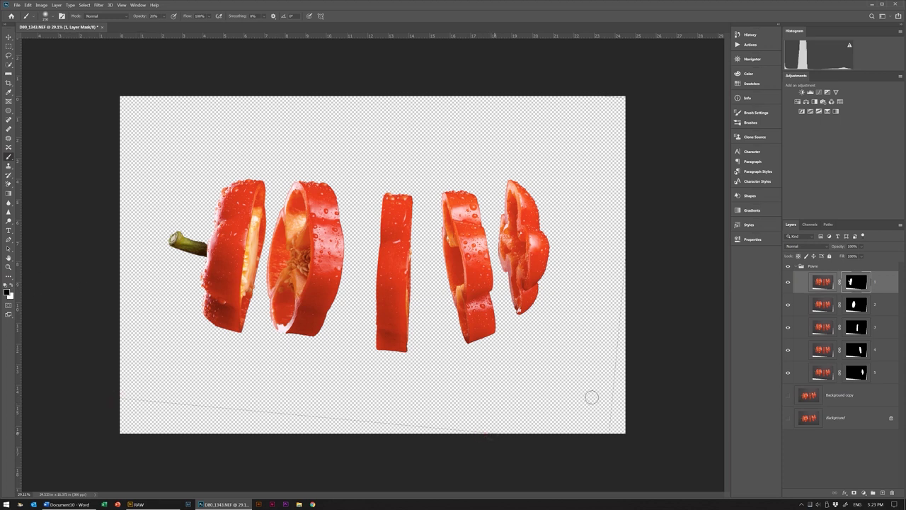
pyautogui.click(860, 373)
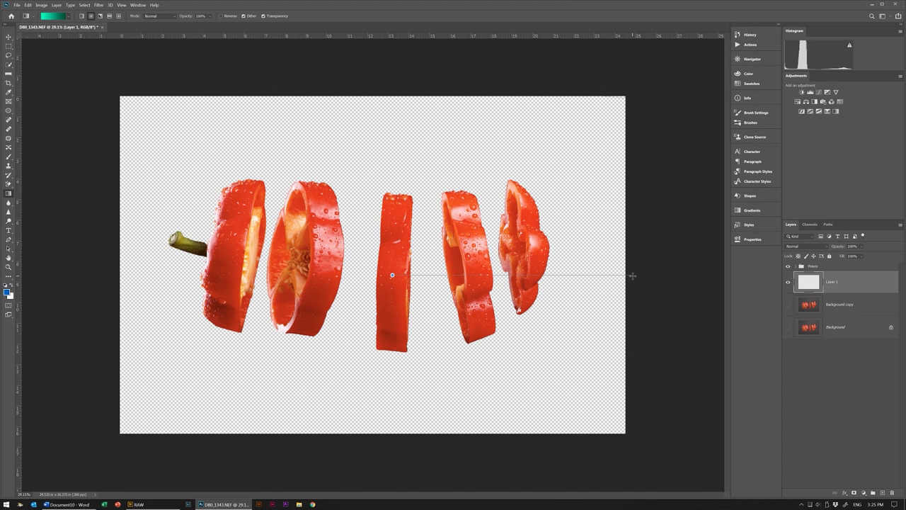
# - Fill Layer 1 with a radial teal gradient radiating from the canvas centre
pyautogui.moveTo(668, 274); pyautogui.dragTo(669, 290)
pyautogui.moveTo(412, 272); pyautogui.dragTo(639, 262)
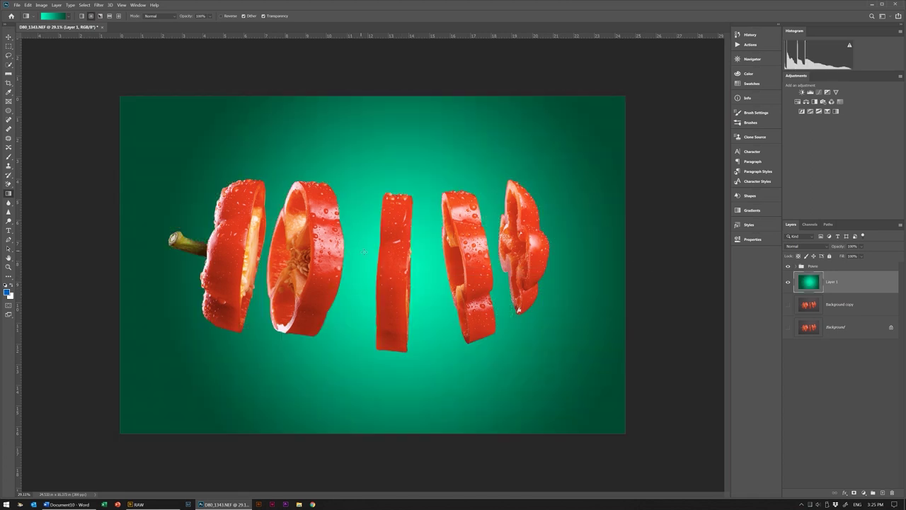
pyautogui.moveTo(364, 251); pyautogui.dragTo(380, 253)
pyautogui.moveTo(658, 259); pyautogui.dragTo(651, 260)
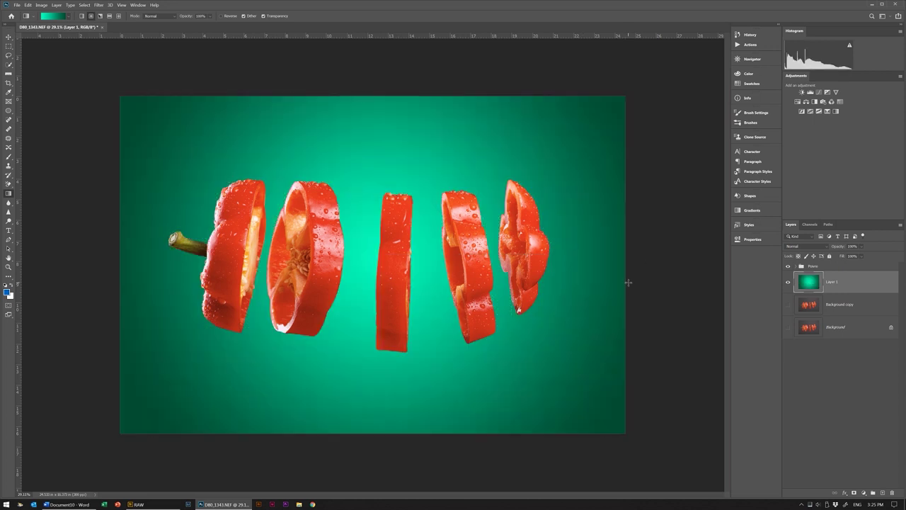
# - Expand the Poivre group and nudge the leftmost slice upward
pyautogui.click(814, 266)
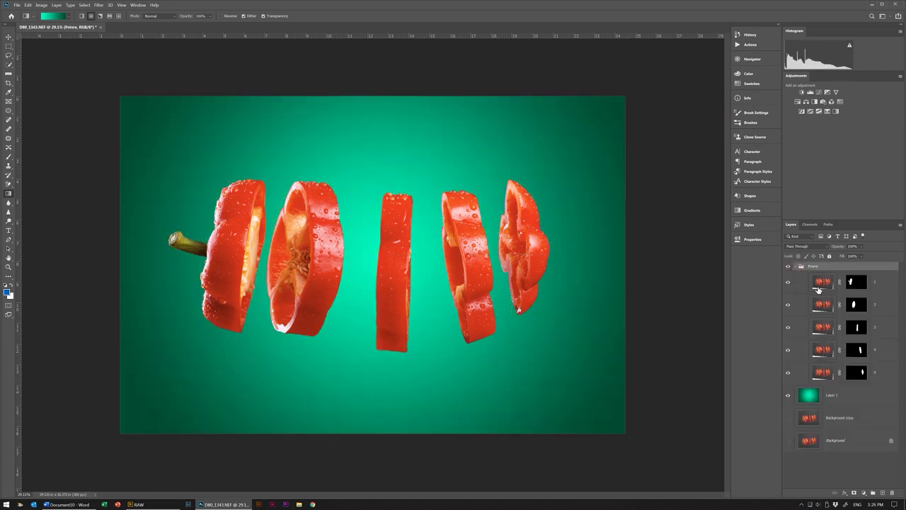
pyautogui.click(825, 282)
pyautogui.click(8, 37)
pyautogui.hotkey('shift', 'Up')
pyautogui.hotkey('shift', 'Up')
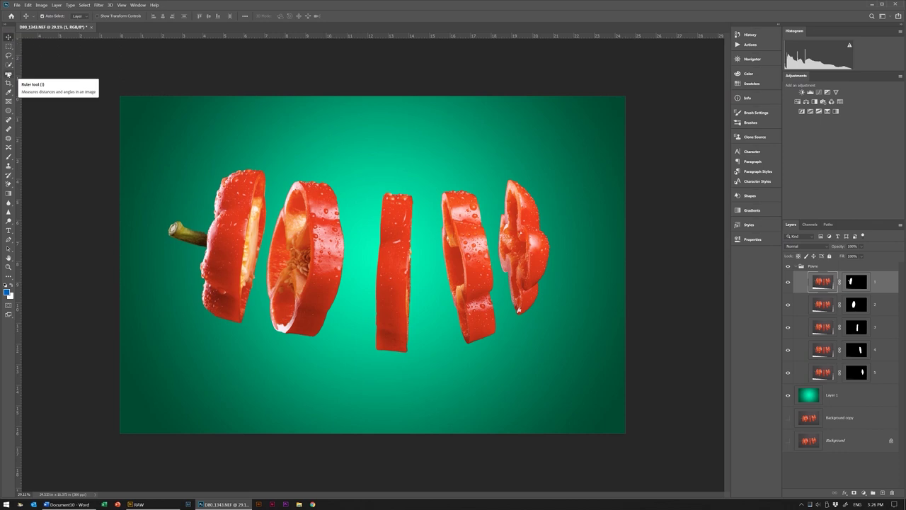
pyautogui.hotkey('shift', 'Up')
# - Tilt the fifth slice and shift it slightly down and right
pyautogui.hotkey('shift', 'Up')
# - Nudge the second slice right and down, and the fourth slice left
pyautogui.click(823, 304)
pyautogui.hotkey('shift', 'Right')
pyautogui.hotkey('shift', 'Down')
pyautogui.hotkey('shift', 'Down')
pyautogui.hotkey('shift', 'Down')
pyautogui.hotkey('shift', 'Down')
pyautogui.click(822, 327)
pyautogui.hotkey('shift', 'Down')
pyautogui.hotkey('shift', 'Down')
pyautogui.hotkey('shift', 'Down')
pyautogui.click(821, 350)
pyautogui.hotkey('shift', 'Left')
pyautogui.hotkey('shift', 'Left')
pyautogui.click(822, 372)
pyautogui.hotkey('shift', 'Up')
pyautogui.hotkey('shift', 'Up')
pyautogui.hotkey('shift', 'Up')
pyautogui.hotkey('shift', 'Up')
pyautogui.hotkey('shift', 'Up')
pyautogui.hotkey('shift', 'Up')
pyautogui.hotkey('ctrl', 't')
pyautogui.moveTo(687, 192); pyautogui.dragTo(691, 174)
pyautogui.press('Return')
pyautogui.moveTo(495, 201); pyautogui.dragTo(506, 198)
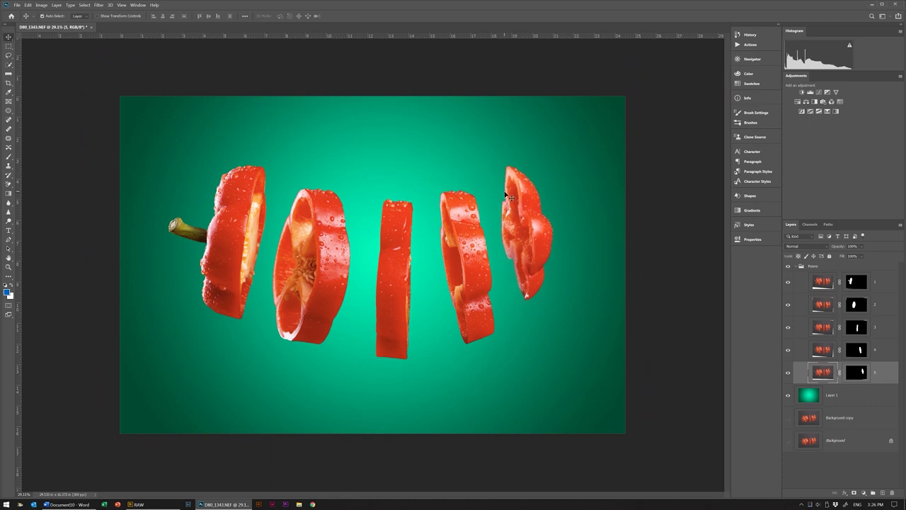
# - Collapse the Poivre group and duplicate it
pyautogui.click(794, 266)
pyautogui.click(828, 266)
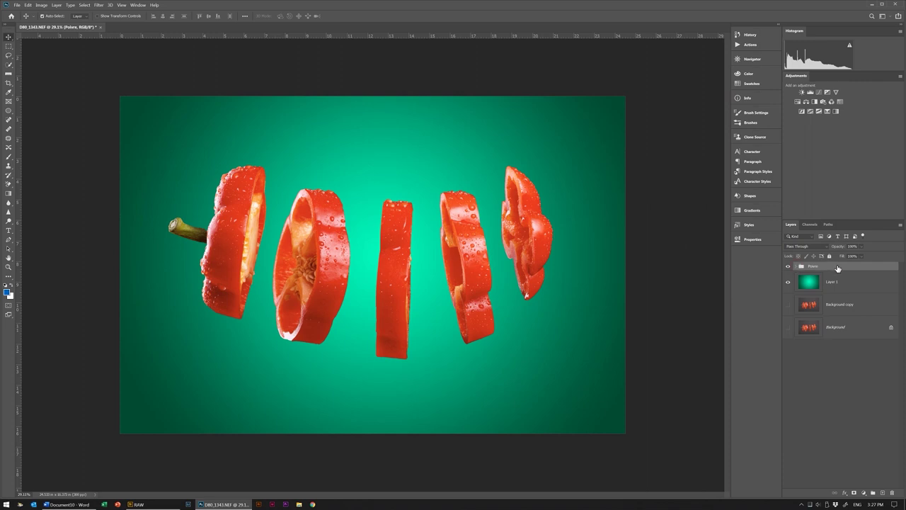
pyautogui.moveTo(837, 268); pyautogui.dragTo(882, 492)
# - Flip the copied group upside down with Edit > Transform > Flip Vertical
pyautogui.click(817, 276)
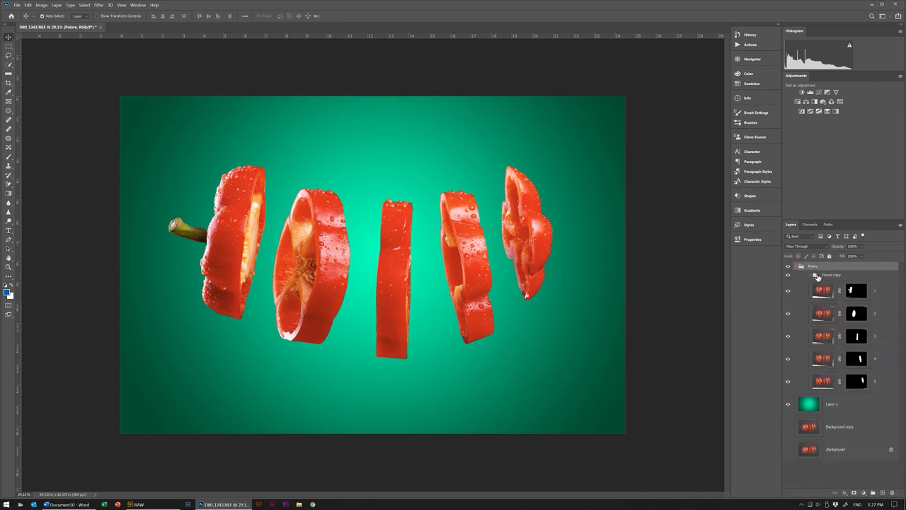
pyautogui.click(815, 274)
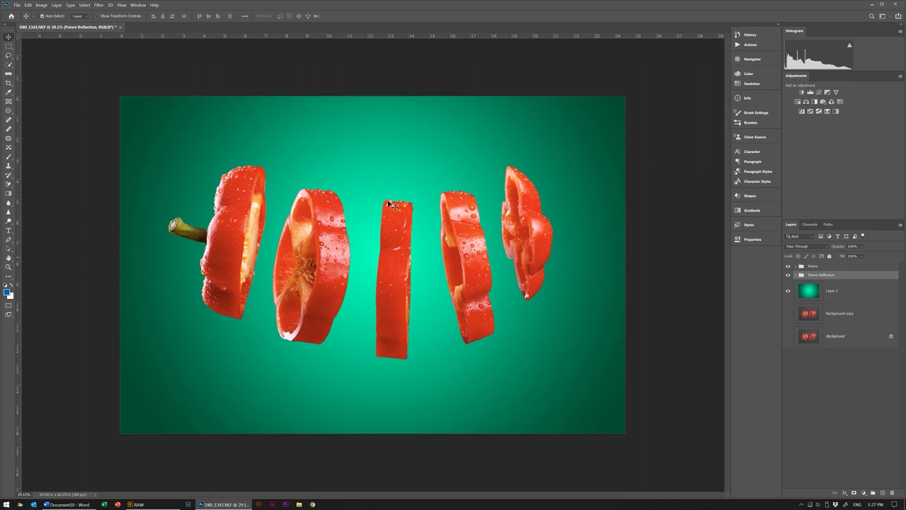
pyautogui.click(27, 5)
pyautogui.click(162, 103)
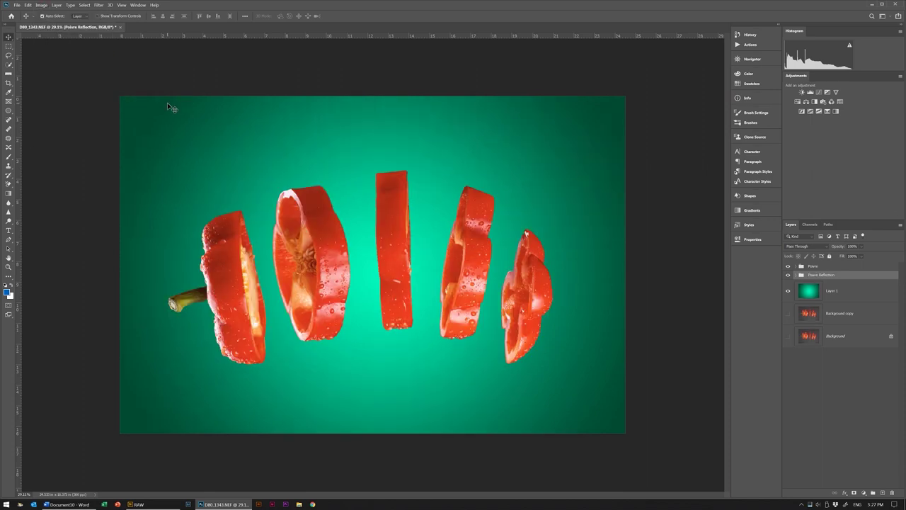
pyautogui.hotkey('ctrl', 'z')
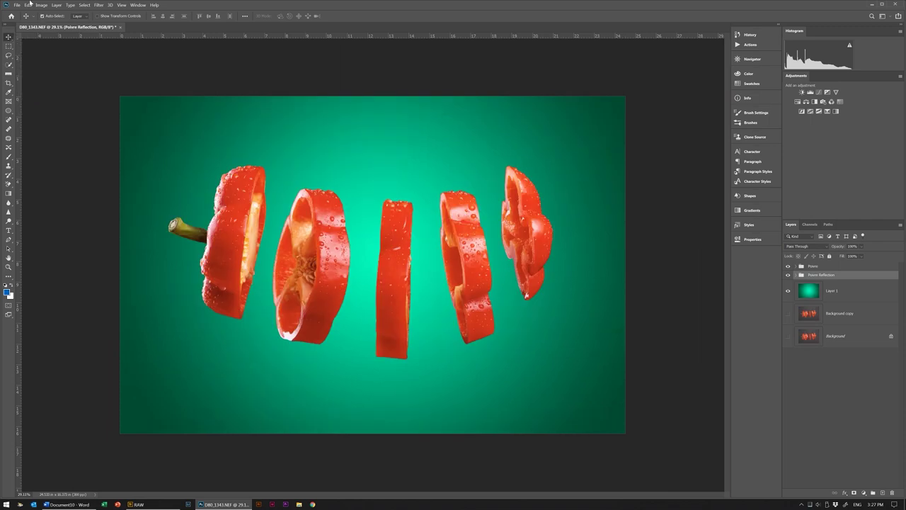
pyautogui.click(28, 4)
pyautogui.click(140, 268)
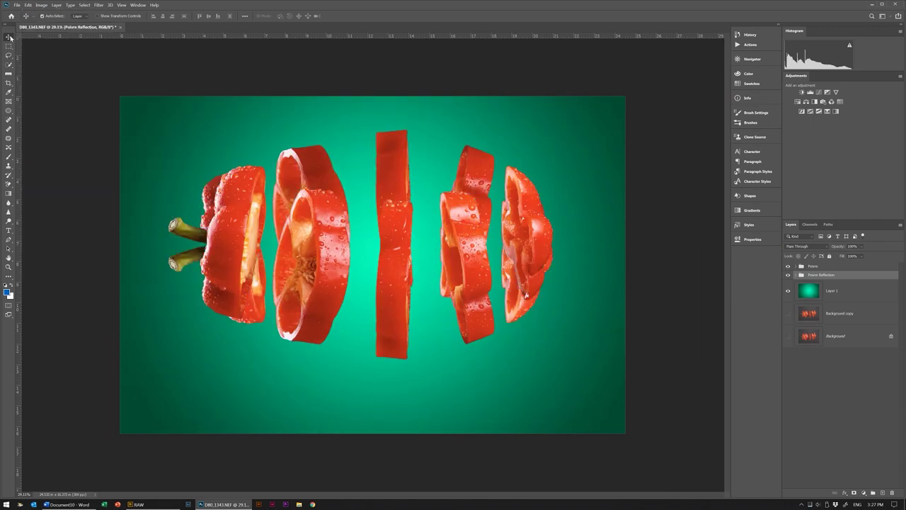
pyautogui.moveTo(404, 241); pyautogui.dragTo(412, 239)
pyautogui.hotkey('ctrl', 'z')
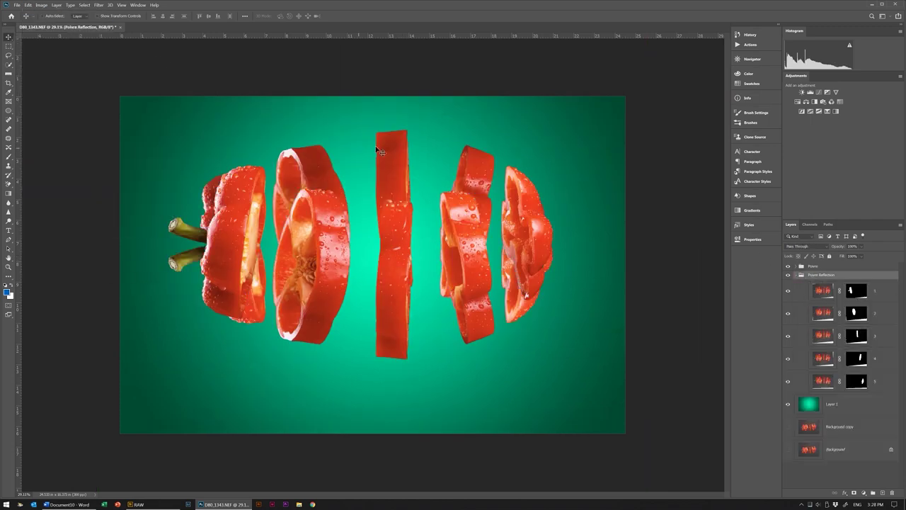
# - Move the flipped slices below the originals and begin transforming reflection layer 3
pyautogui.moveTo(379, 150); pyautogui.dragTo(397, 385)
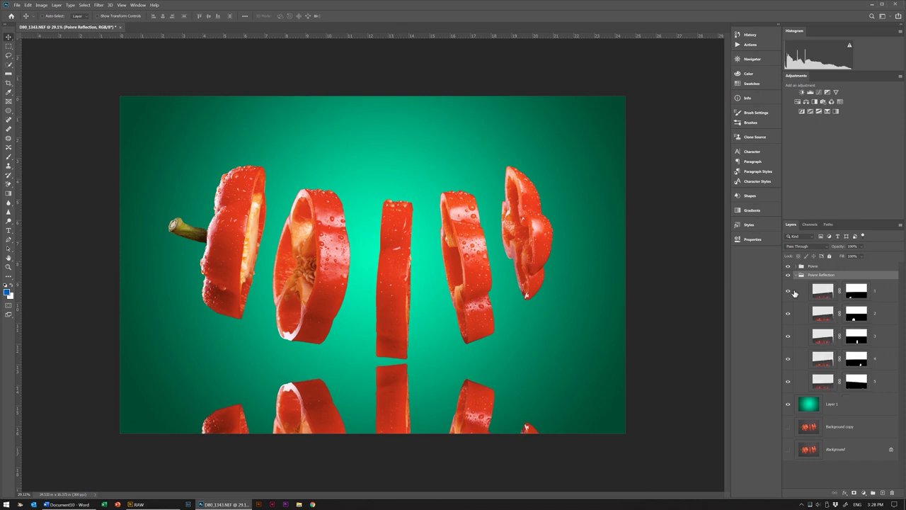
pyautogui.click(820, 293)
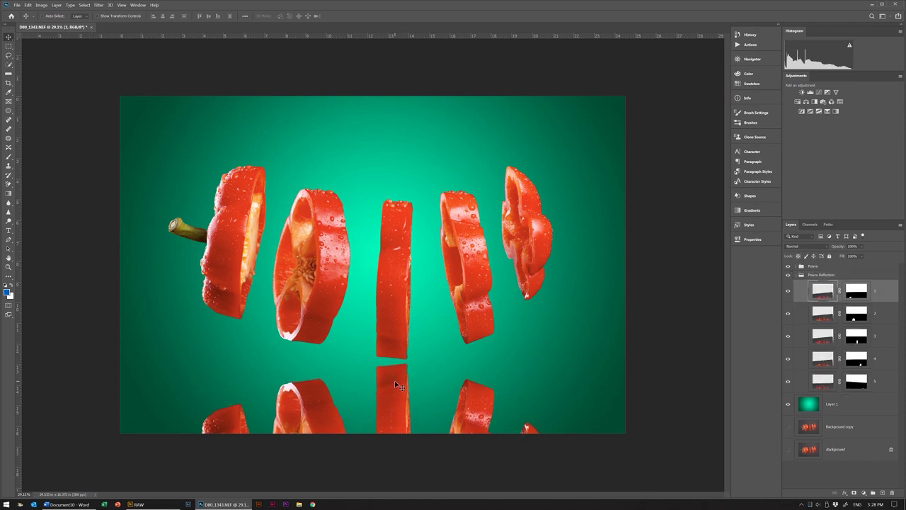
pyautogui.click(855, 313)
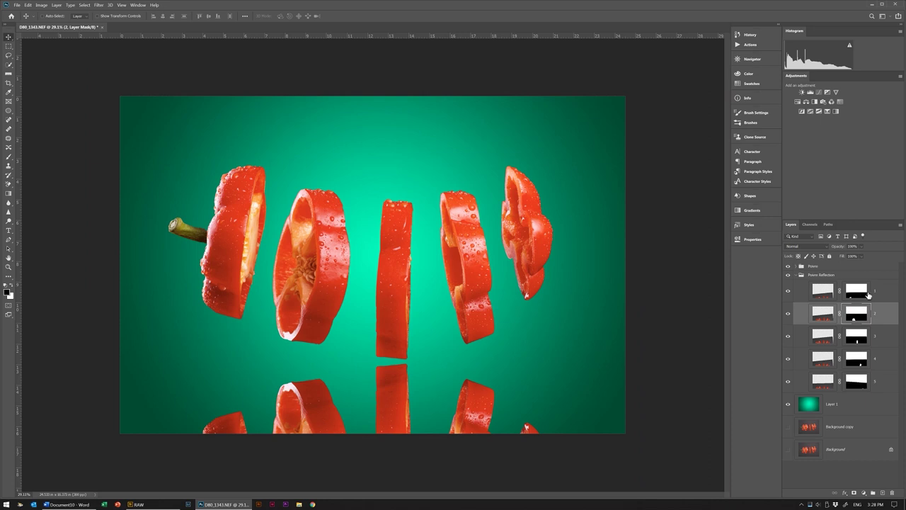
pyautogui.click(823, 336)
pyautogui.hotkey('ctrl', 't')
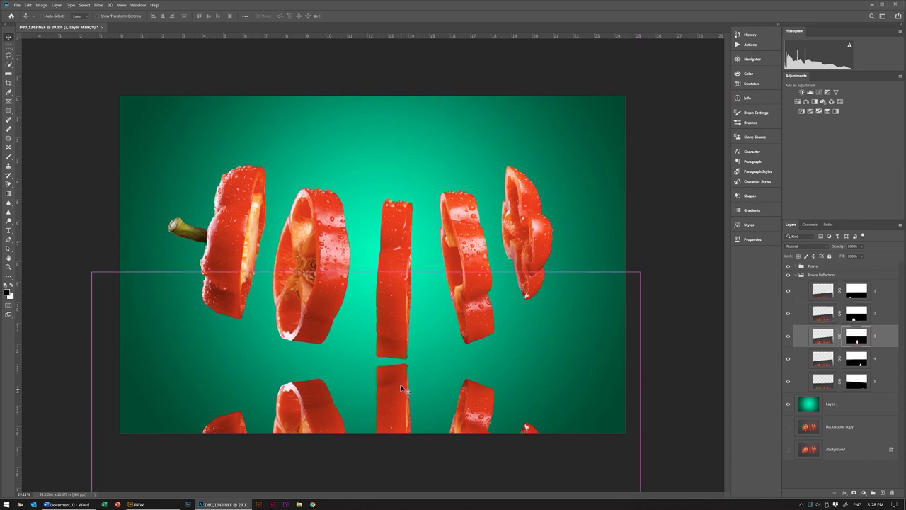
pyautogui.rightClick(387, 330)
# - Warp the third reflection, bending its left corner upward
pyautogui.click(398, 377)
pyautogui.moveTo(91, 271); pyautogui.dragTo(98, 222)
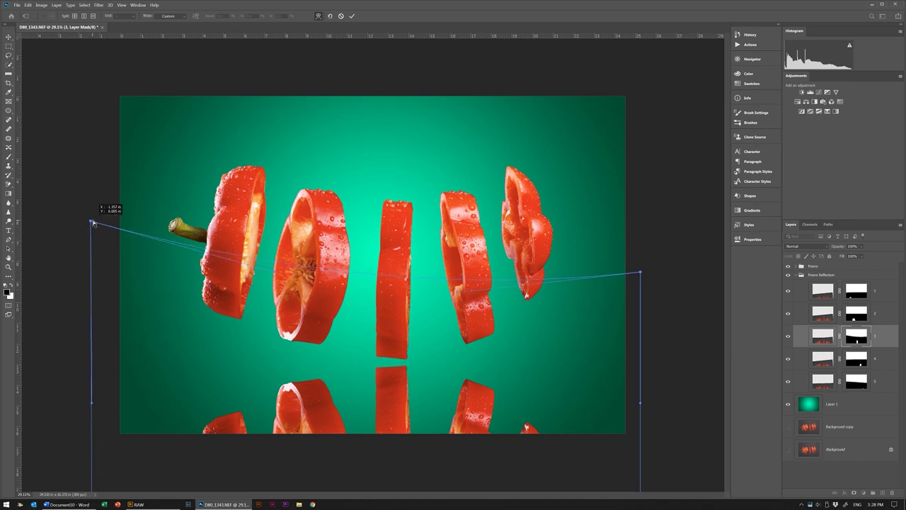
pyautogui.click(352, 16)
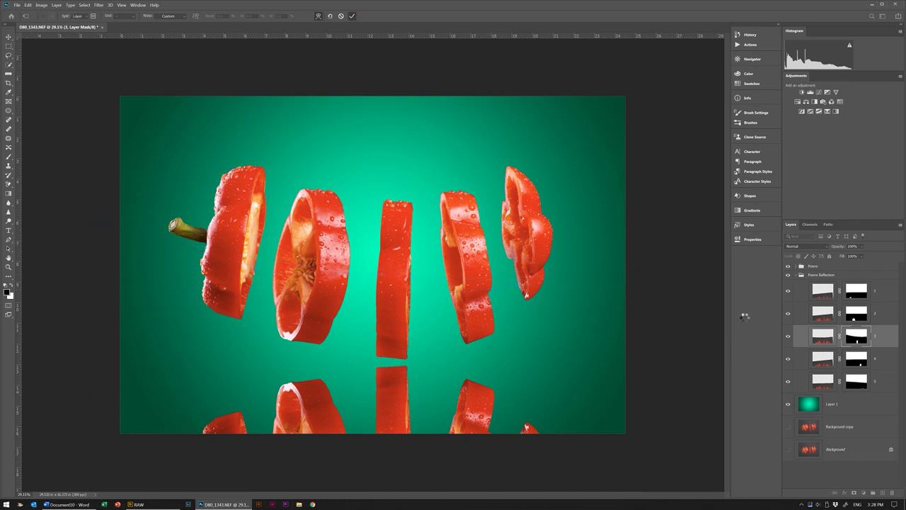
# - Shift the second reflection up, then warp its right corner down and left corner up
pyautogui.click(823, 313)
pyautogui.moveTo(325, 421); pyautogui.dragTo(322, 413)
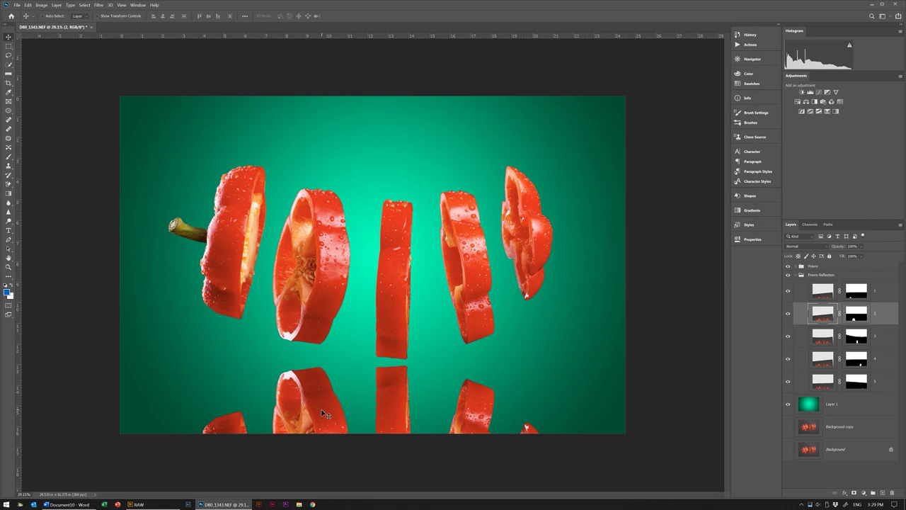
pyautogui.hotkey('ctrl', 't')
pyautogui.rightClick(370, 337)
pyautogui.click(386, 398)
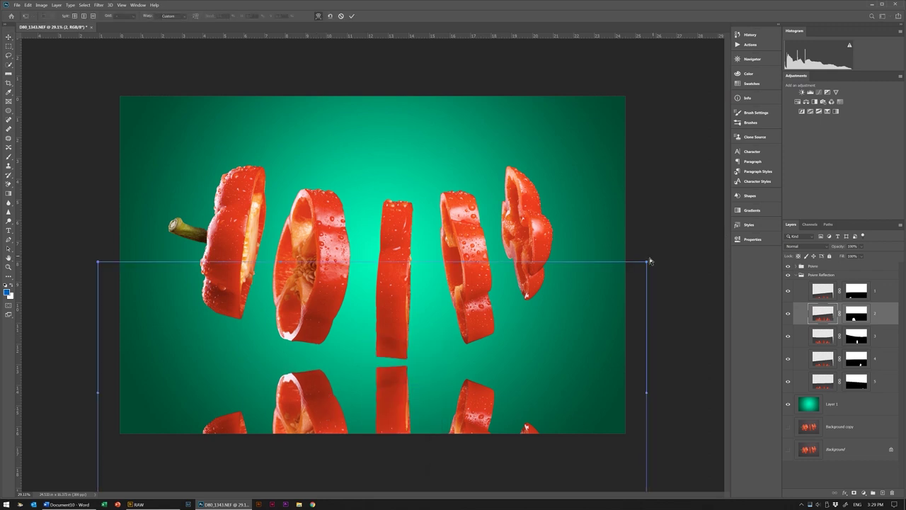
pyautogui.moveTo(649, 259); pyautogui.dragTo(672, 320)
pyautogui.moveTo(98, 262); pyautogui.dragTo(101, 229)
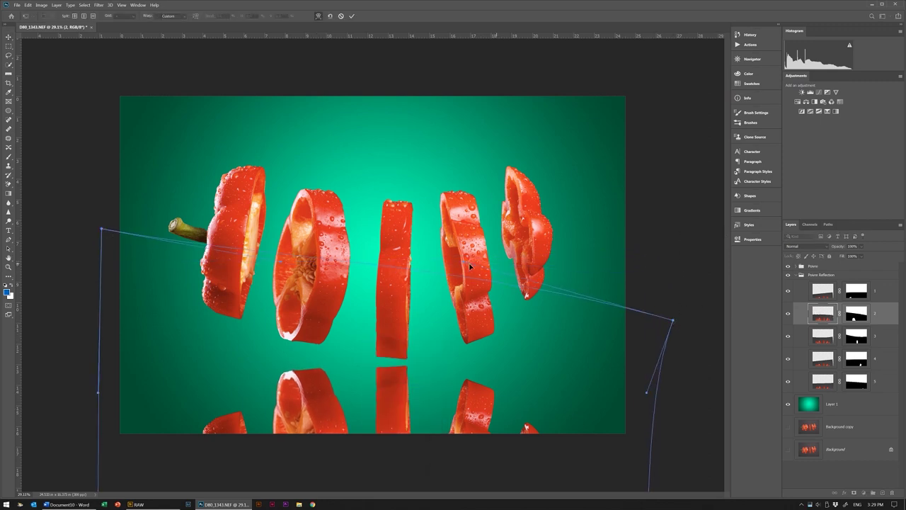
pyautogui.click(352, 16)
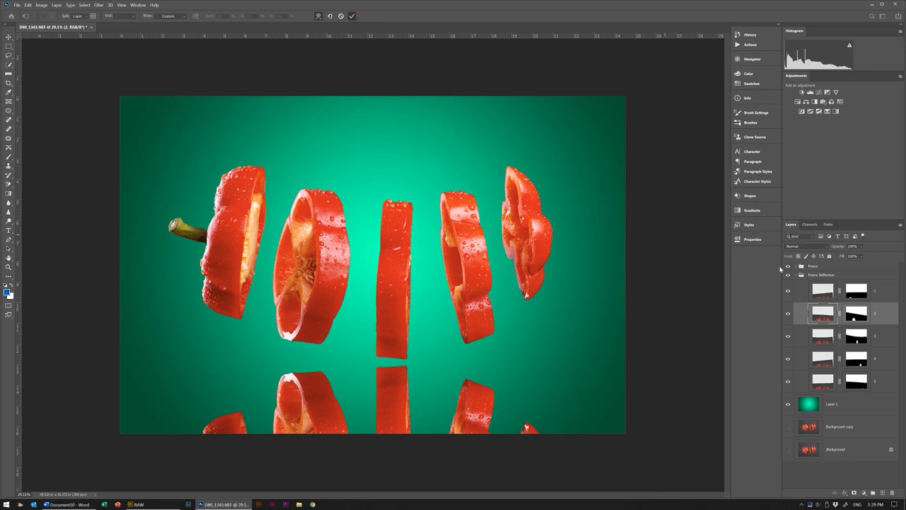
# - Pull the slice 1 reflection's top-left corner upward
pyautogui.hotkey('alt', ']')
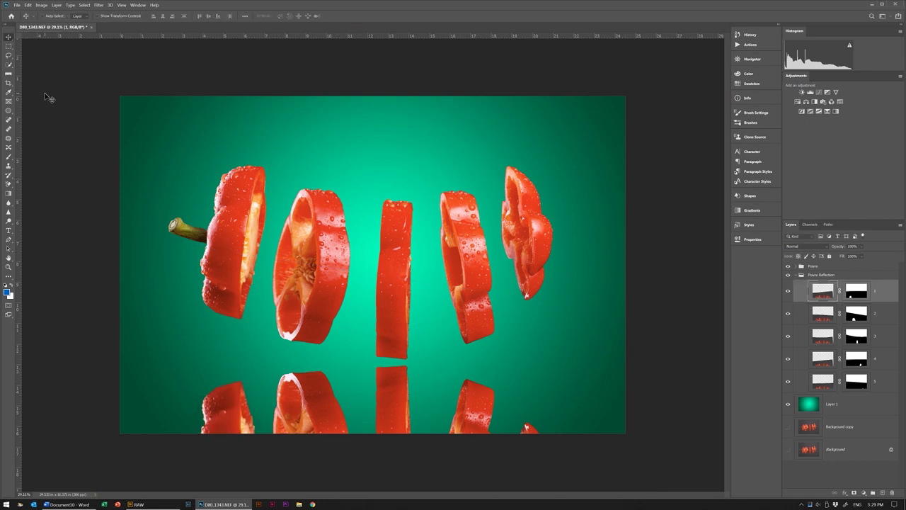
pyautogui.hotkey('ctrl', 't')
pyautogui.moveTo(90, 270); pyautogui.dragTo(90, 231)
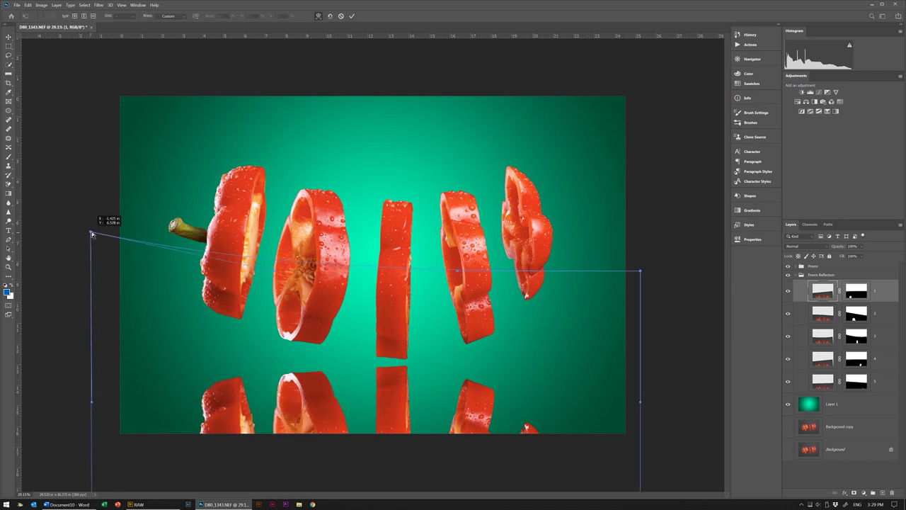
pyautogui.click(352, 16)
# - Warp the slice 4 reflection, raising its top-right corner
pyautogui.click(838, 355)
pyautogui.hotkey('ctrl', 't')
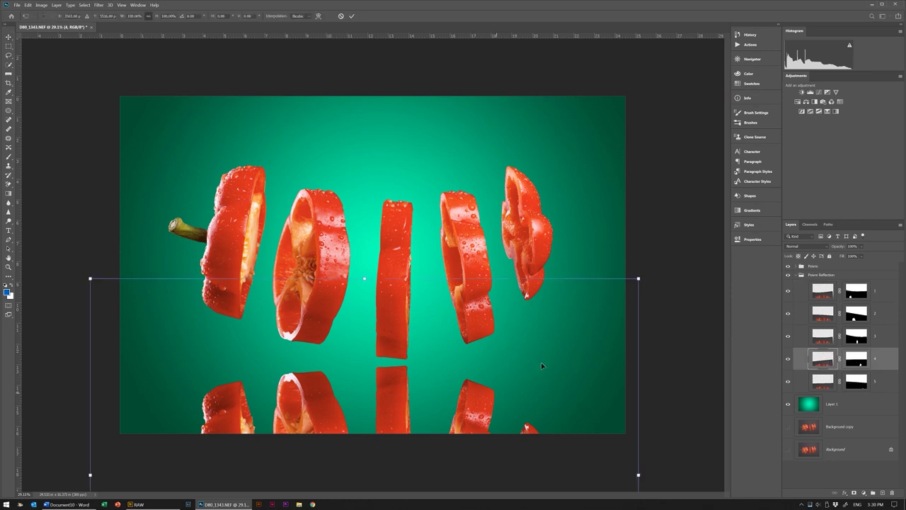
pyautogui.rightClick(593, 316)
pyautogui.click(610, 369)
pyautogui.moveTo(638, 278); pyautogui.dragTo(641, 221)
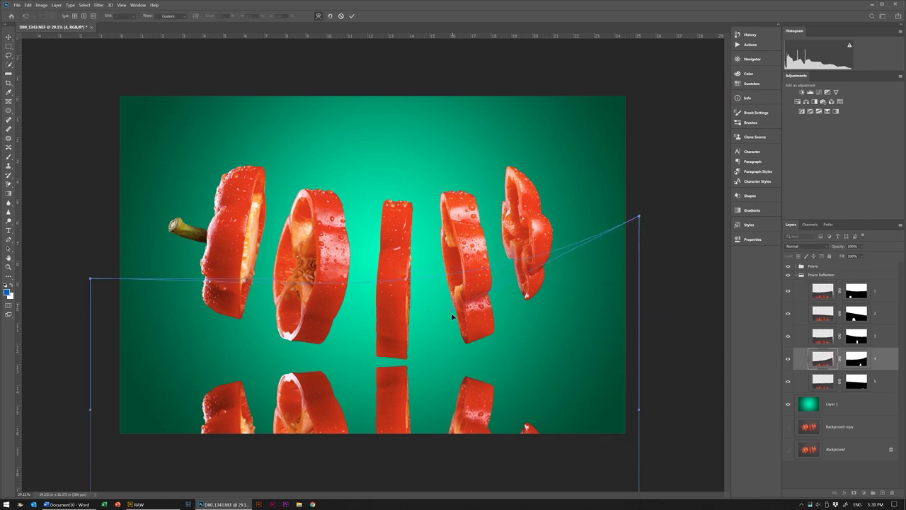
pyautogui.press('Return')
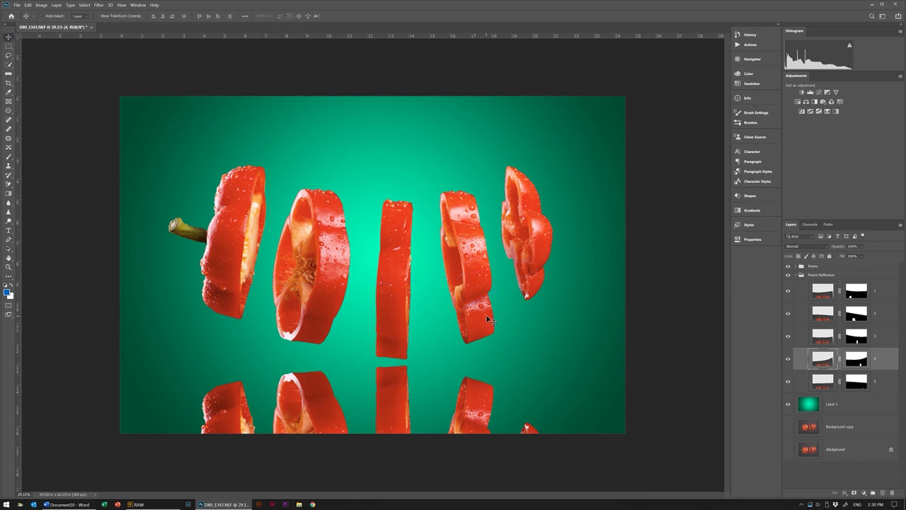
# - Move the slice 5 reflection under its slice and rotate it to match
pyautogui.keyDown('ctrl'); pyautogui.click(530, 430); pyautogui.keyUp('ctrl')
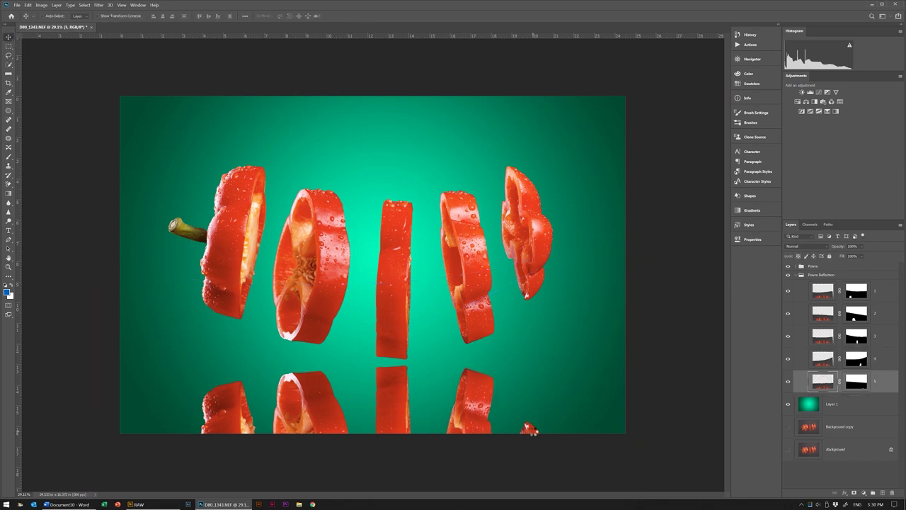
pyautogui.moveTo(529, 430); pyautogui.dragTo(535, 437)
pyautogui.hotkey('ctrl', 't')
pyautogui.rightClick(557, 360)
pyautogui.click(661, 363)
pyautogui.moveTo(633, 276); pyautogui.dragTo(633, 264)
pyautogui.moveTo(105, 449); pyautogui.dragTo(112, 451)
pyautogui.rightClick(543, 358)
pyautogui.click(642, 257)
pyautogui.moveTo(643, 256); pyautogui.dragTo(690, 385)
pyautogui.press('Return')
# - Mask the Poivre Reflection group with a black-white linear gradient and lower its opacity
pyautogui.click(796, 274)
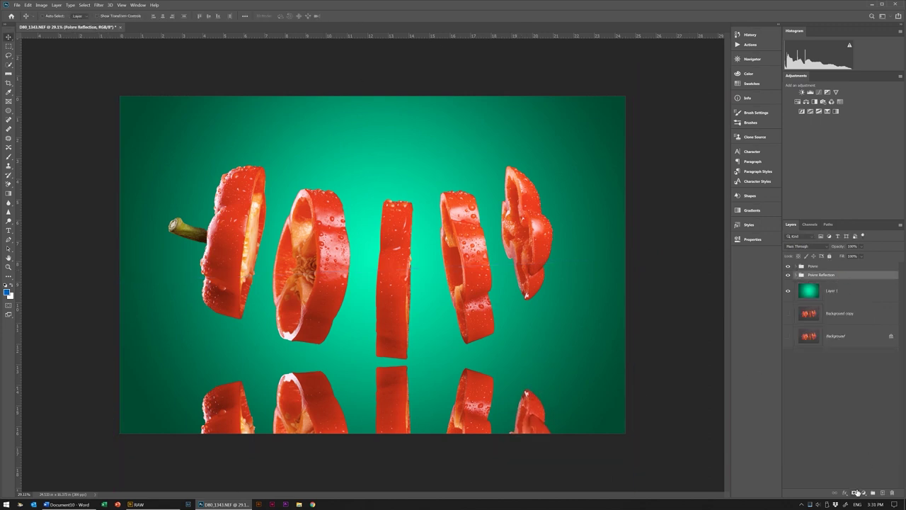
pyautogui.click(853, 492)
pyautogui.click(9, 192)
pyautogui.click(69, 15)
pyautogui.click(16, 29)
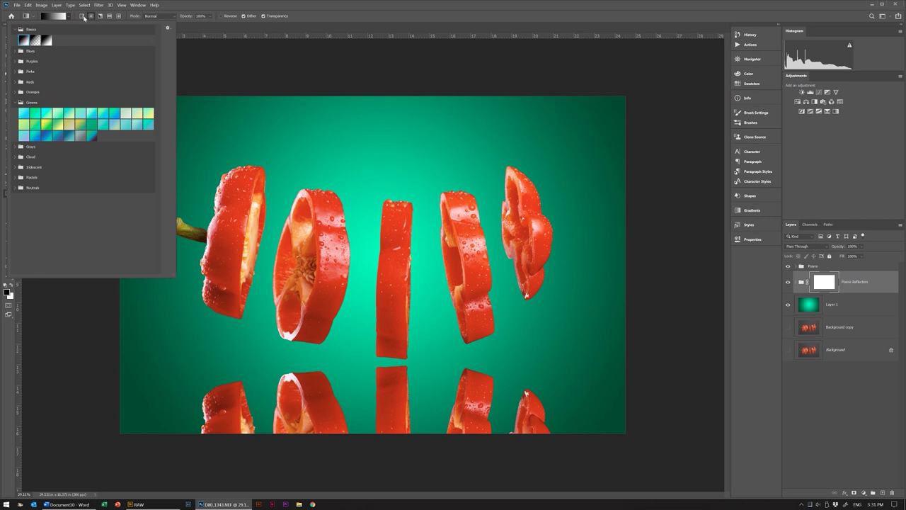
pyautogui.click(83, 16)
pyautogui.moveTo(397, 370)
pyautogui.mouseDown()
pyautogui.moveTo(396, 415)
pyautogui.moveTo(394, 376)
pyautogui.moveTo(404, 369)
pyautogui.mouseUp()
pyautogui.hotkey('ctrl', 'z')
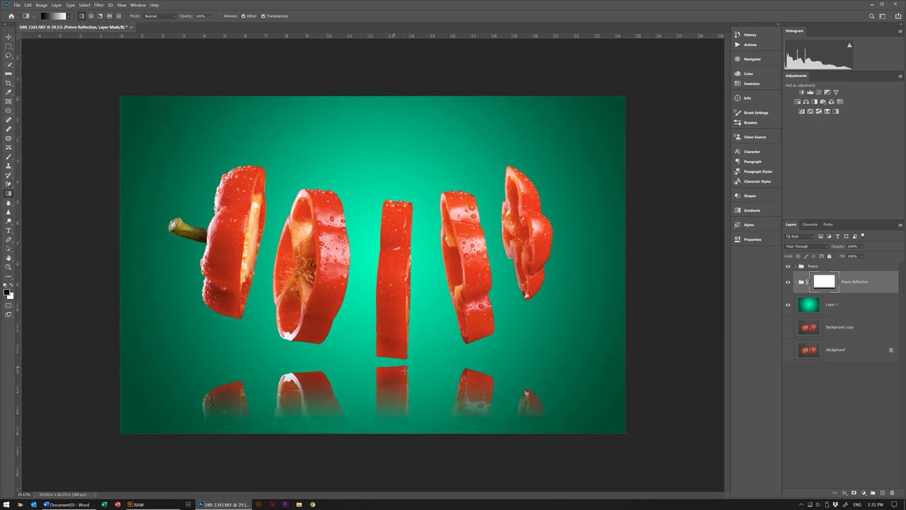
pyautogui.moveTo(820, 251); pyautogui.dragTo(814, 252)
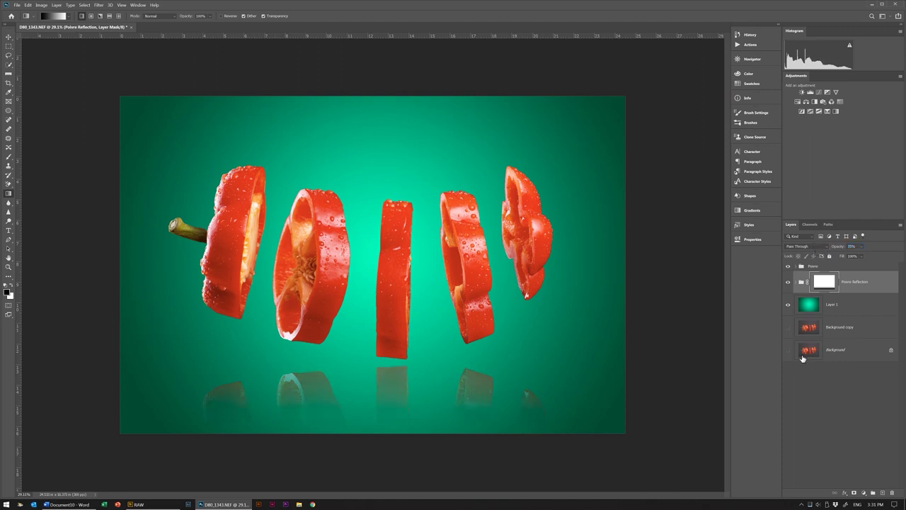
# - Nudge the rightmost slice right and down, then select the slice 5 reflection mask
pyautogui.click(795, 266)
pyautogui.click(8, 37)
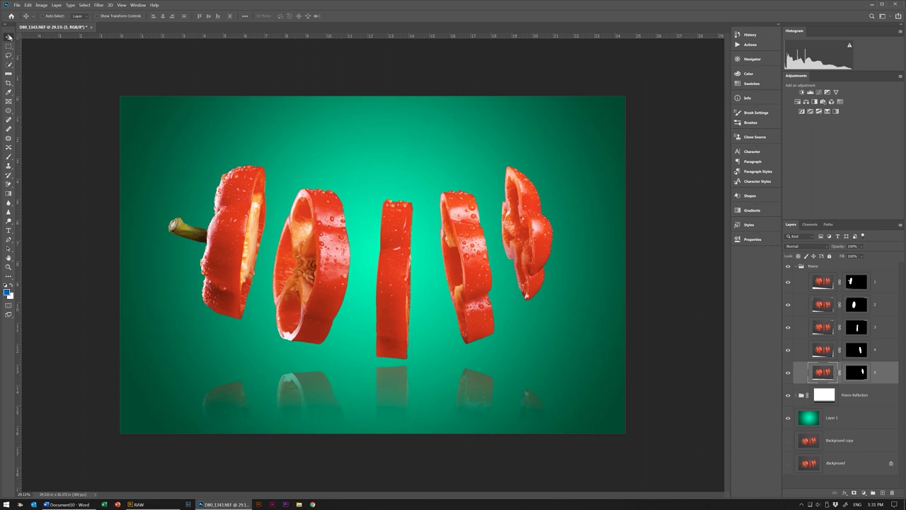
pyautogui.press('Right')
pyautogui.press('Right')
pyautogui.press('Right')
pyautogui.press('Down')
pyautogui.press('Down')
pyautogui.press('Down')
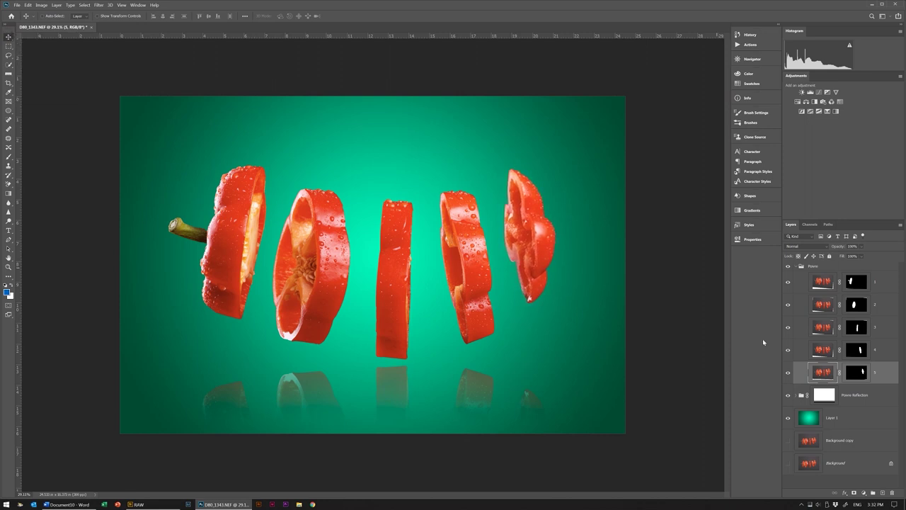
pyautogui.click(798, 395)
pyautogui.click(860, 441)
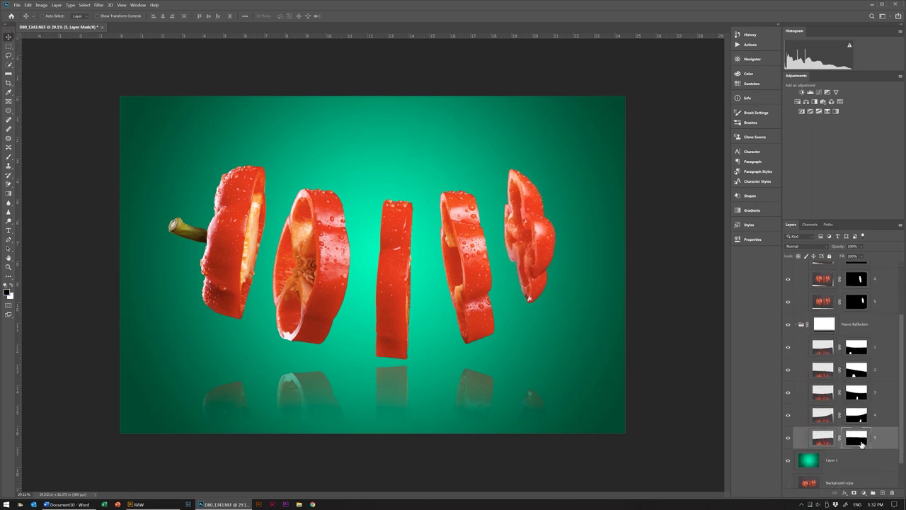
pyautogui.keyDown('ctrl'); pyautogui.click(796, 324); pyautogui.keyUp('ctrl')
# - Add a black-masked Curves adjustment and paint in all four corners
pyautogui.click(815, 284)
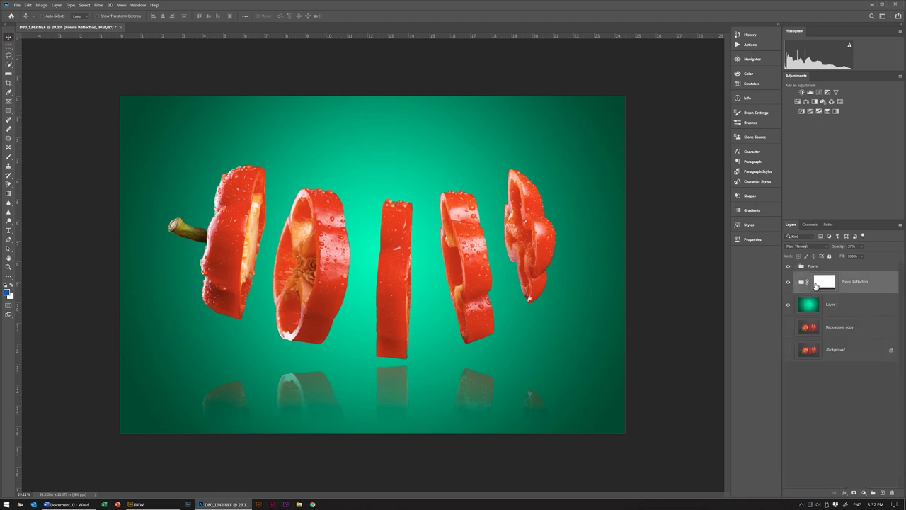
pyautogui.press('F2')
pyautogui.press('Return')
pyautogui.click(606, 92)
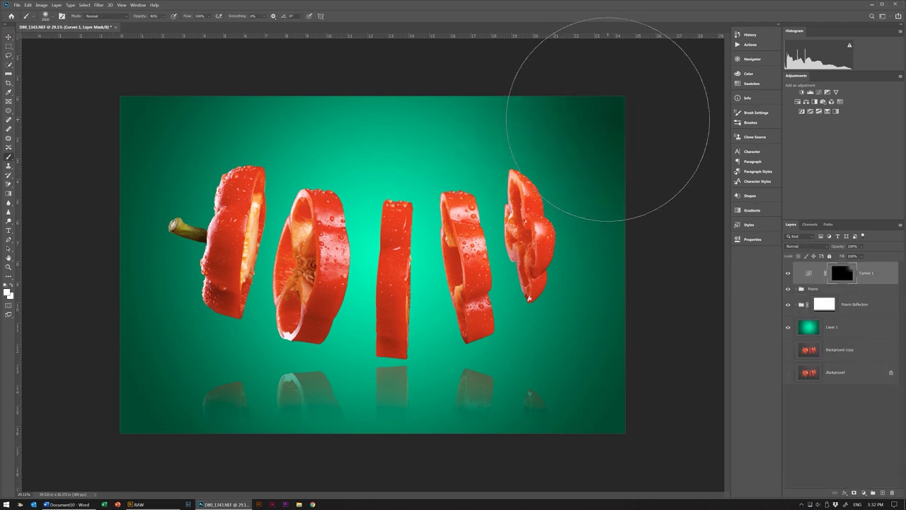
pyautogui.moveTo(667, 394); pyautogui.dragTo(620, 398)
pyautogui.moveTo(172, 91); pyautogui.dragTo(142, 99)
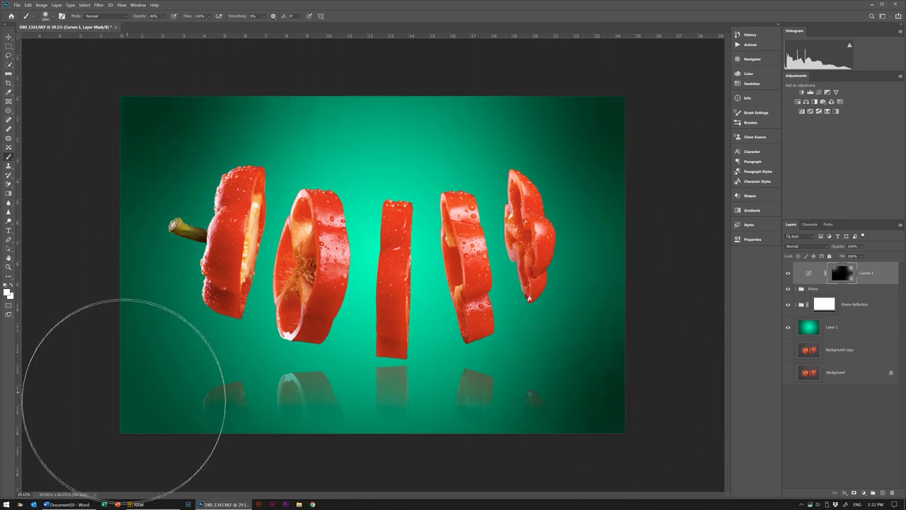
pyautogui.moveTo(111, 385); pyautogui.dragTo(121, 393)
# - Place the Curves layer below the reflections and clip it to Layer 1
pyautogui.click(864, 309)
pyautogui.scroll(-1, 864, 316)
pyautogui.hotkey('ctrl', 'z')
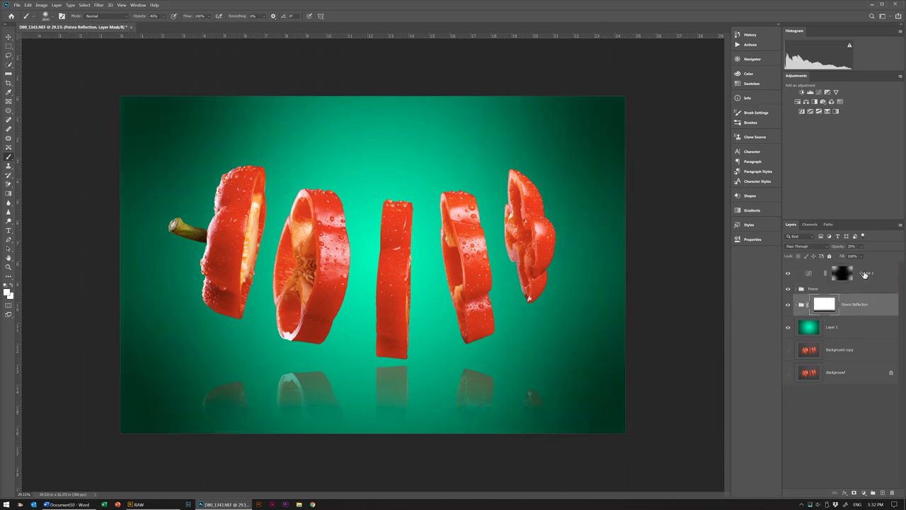
pyautogui.click(715, 237)
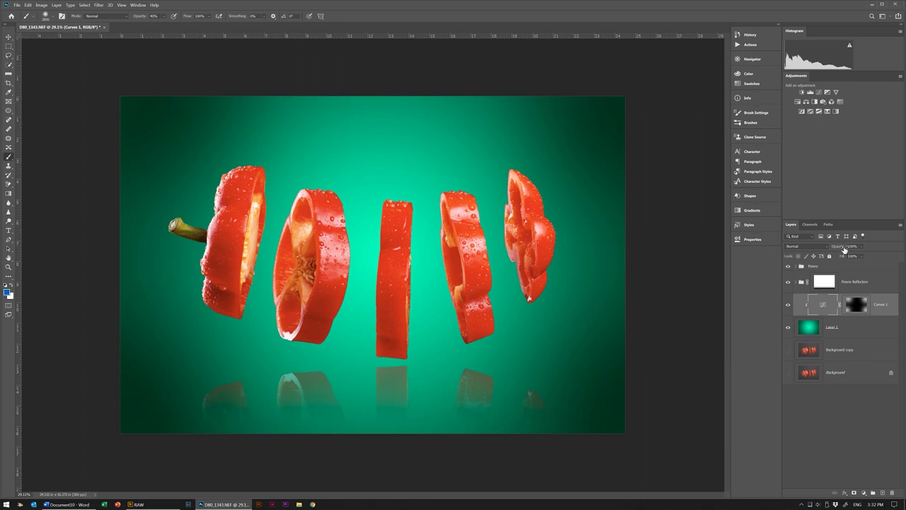
pyautogui.hotkey('ctrl', 'alt', 'g')
# - Set opacity to 80%, blend the Fill light layer in Luminosity, and paint the inner left slice
pyautogui.write('80')
pyautogui.press('Return')
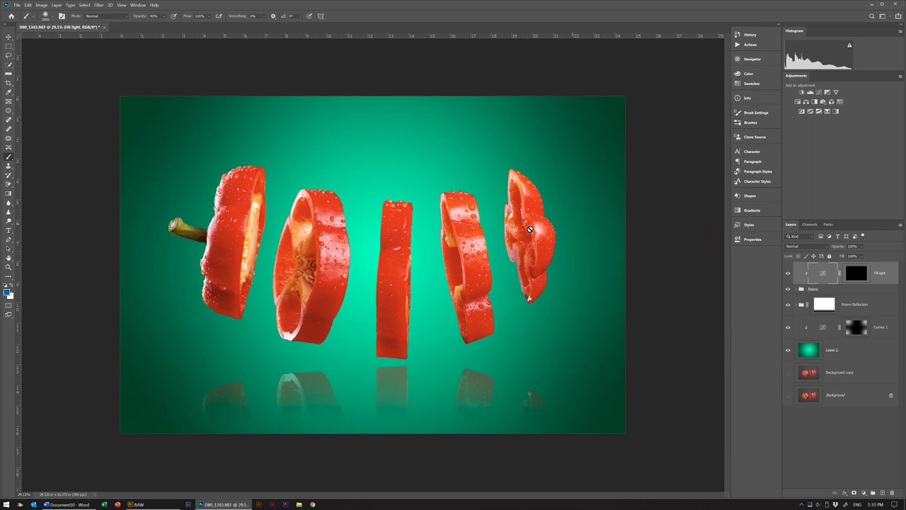
pyautogui.click(805, 246)
pyautogui.click(796, 409)
pyautogui.moveTo(323, 287); pyautogui.dragTo(295, 308)
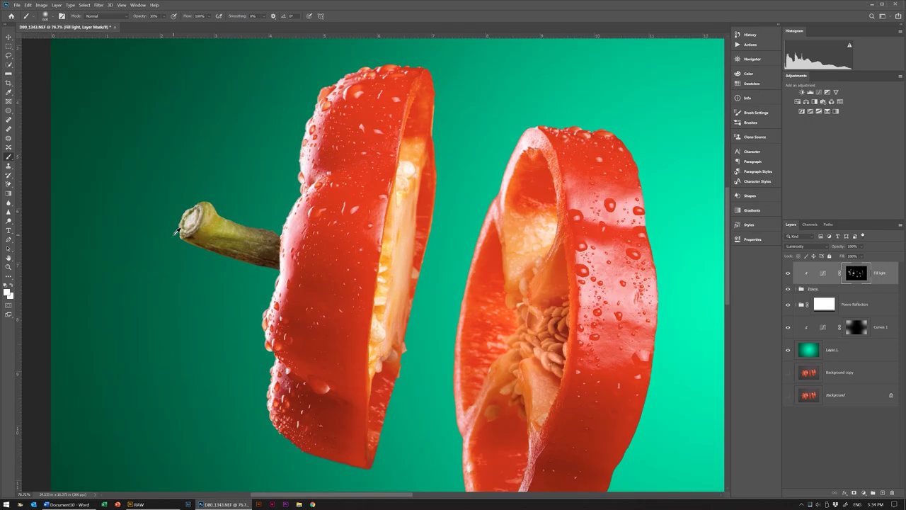
pyautogui.moveTo(165, 227); pyautogui.dragTo(881, 277)
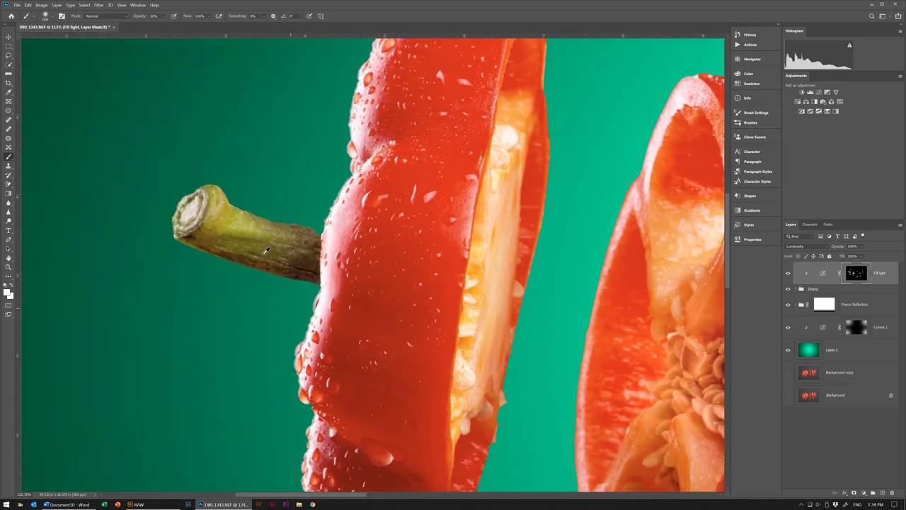
pyautogui.click(795, 290)
# - Clip the Hue/Saturation adjustment to the slice 1 layer
pyautogui.click(827, 310)
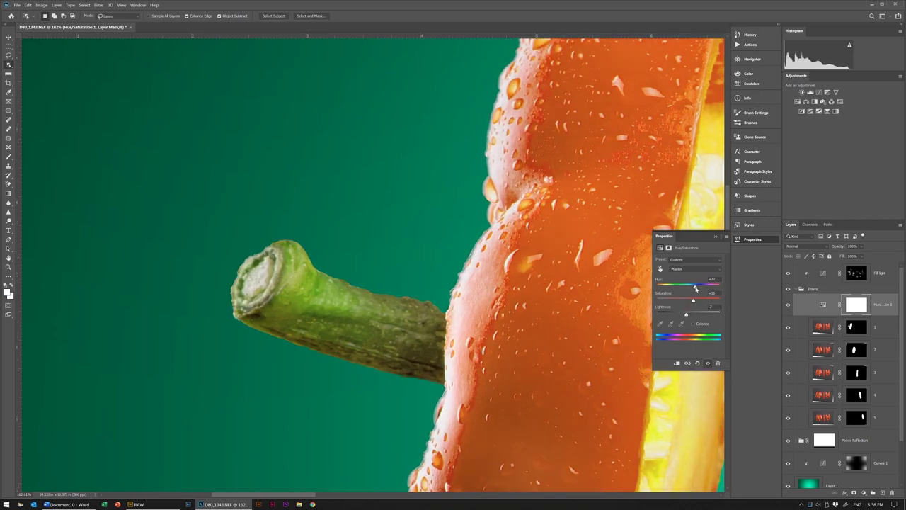
pyautogui.click(718, 238)
pyautogui.doubleClick(823, 306)
pyautogui.click(676, 363)
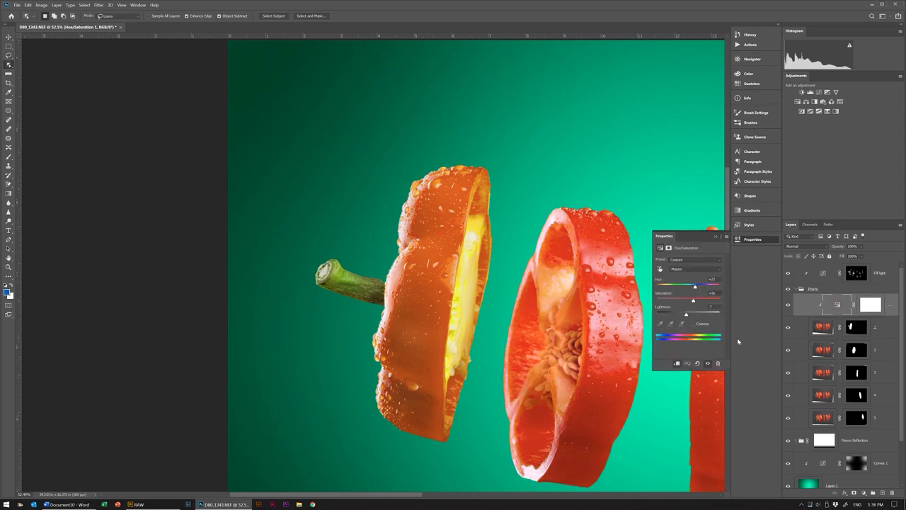
# - Fill the Hue/Saturation mask with black via Edit > Fill
pyautogui.click(870, 304)
pyautogui.press('b')
pyautogui.scroll(10, 356, 289)
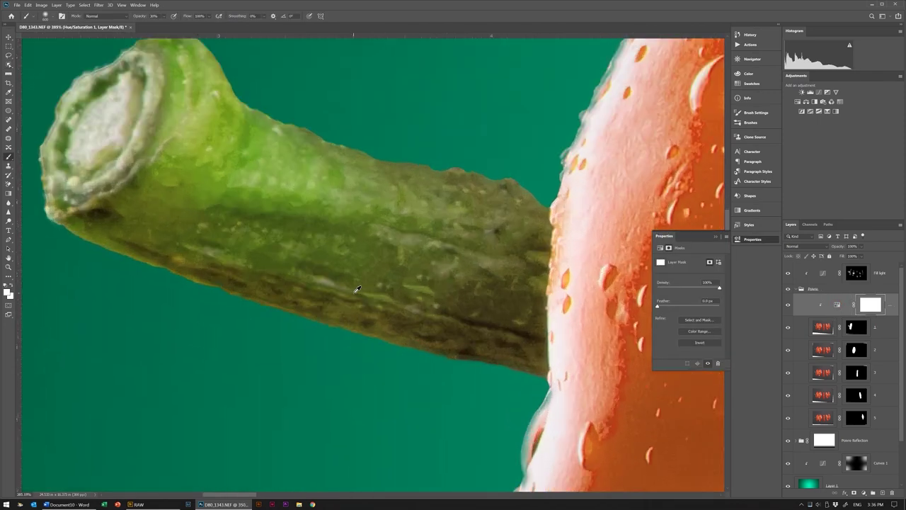
pyautogui.scroll(-8, 396, 256)
pyautogui.scroll(-2, 397, 256)
pyautogui.click(27, 5)
pyautogui.click(33, 107)
pyautogui.press('Return')
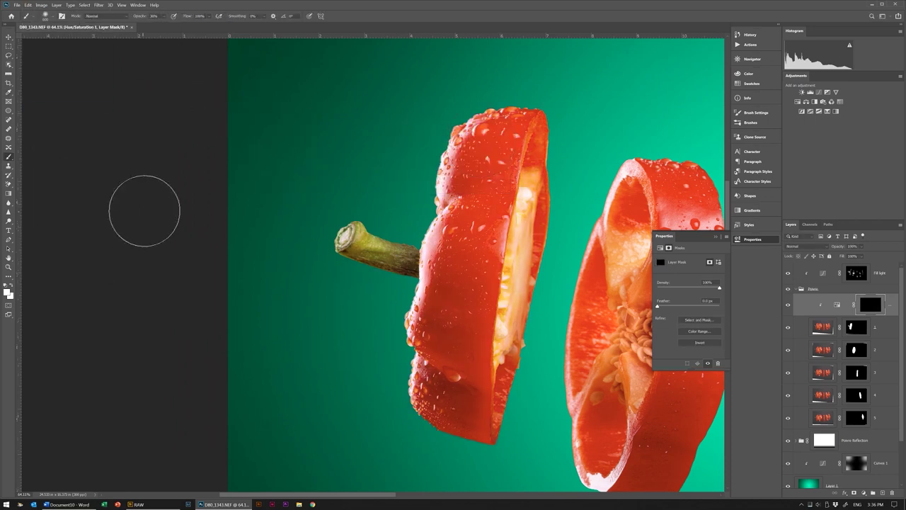
pyautogui.scroll(4, 351, 283)
pyautogui.scroll(2, 418, 222)
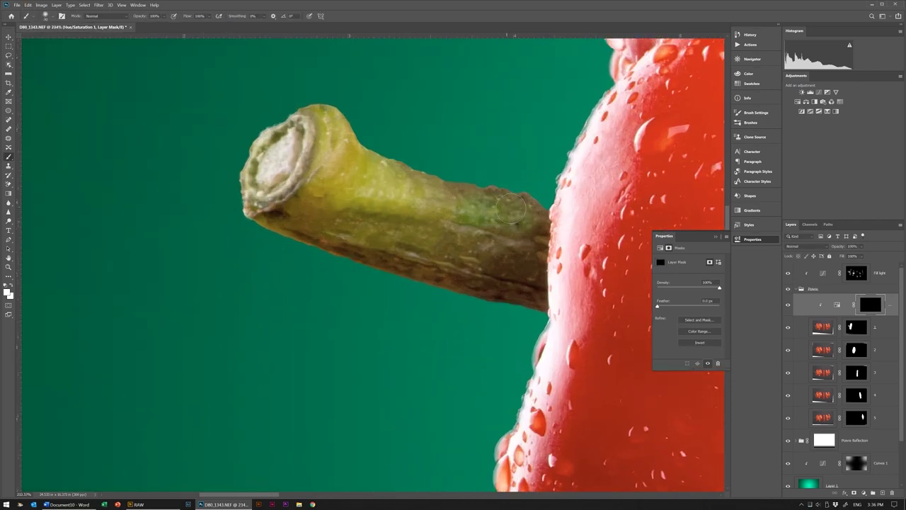
# - Paint white along the whole stem on the adjustment mask
pyautogui.moveTo(536, 222)
pyautogui.mouseDown()
pyautogui.moveTo(316, 237)
pyautogui.moveTo(314, 123)
pyautogui.mouseUp()
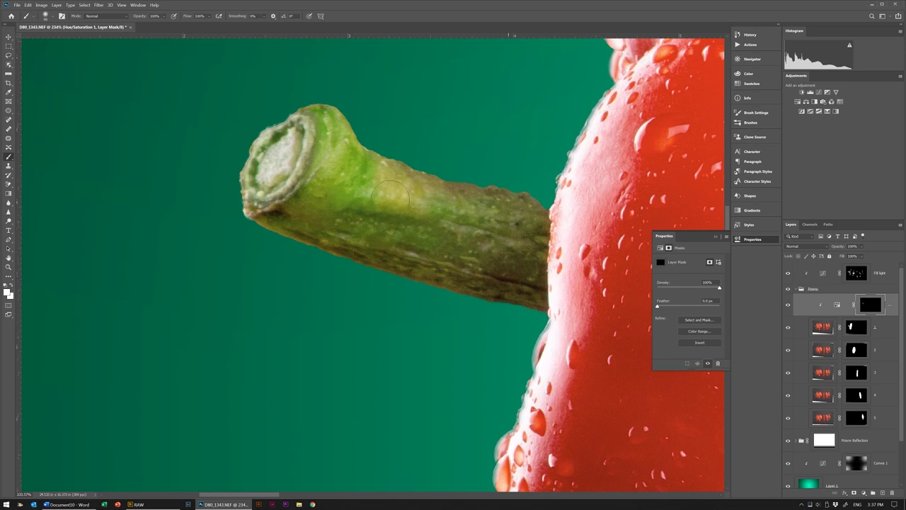
pyautogui.moveTo(312, 123); pyautogui.dragTo(410, 179)
pyautogui.press('x')
pyautogui.hotkey('ctrl', '0')
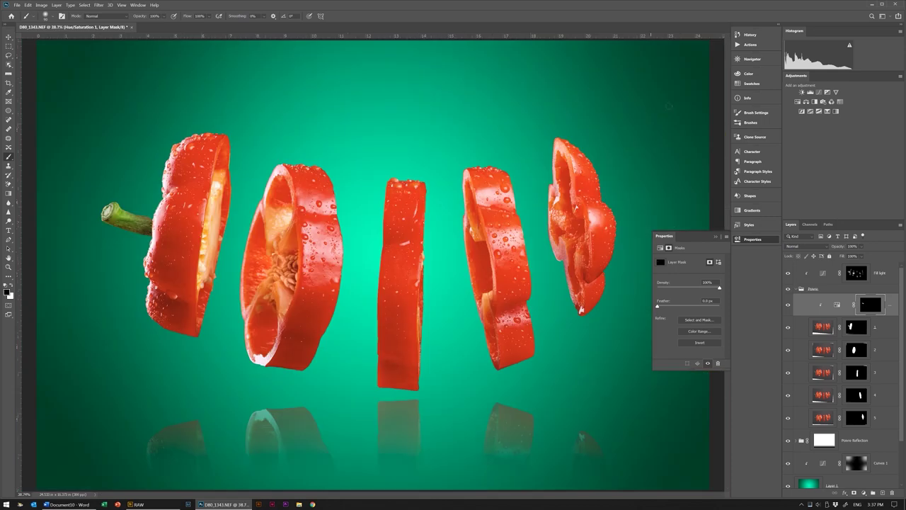
# - Shift the stem's Hue to +25 and darken Lightness to −14
pyautogui.click(835, 306)
pyautogui.moveTo(694, 286); pyautogui.dragTo(701, 286)
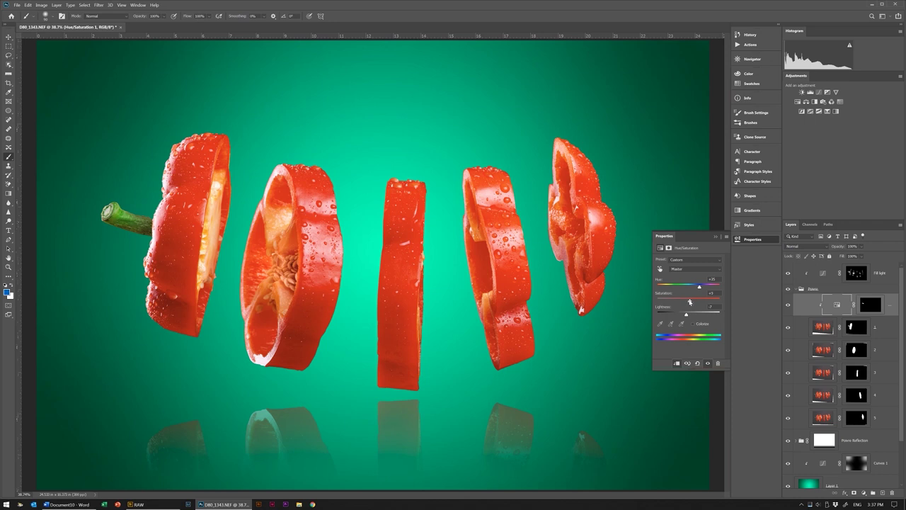
pyautogui.moveTo(685, 313); pyautogui.dragTo(682, 314)
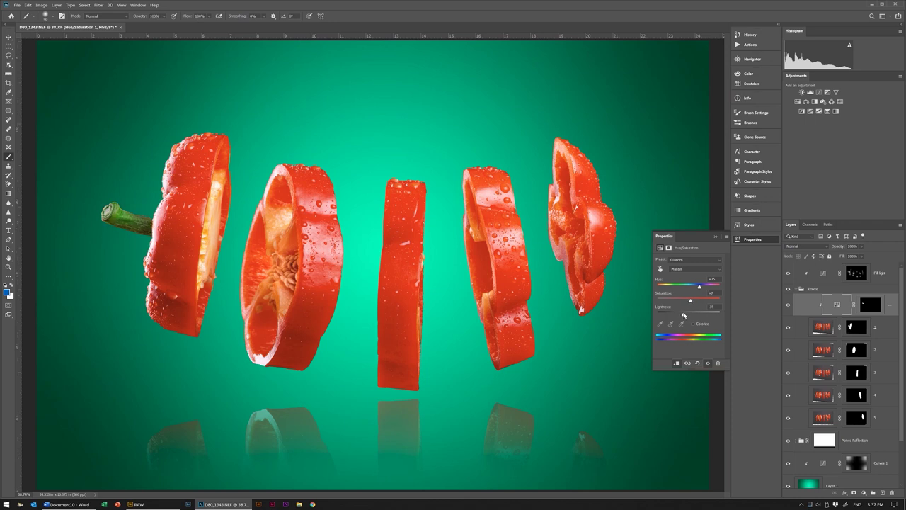
pyautogui.doubleClick(703, 235)
pyautogui.hotkey('ctrl', '-')
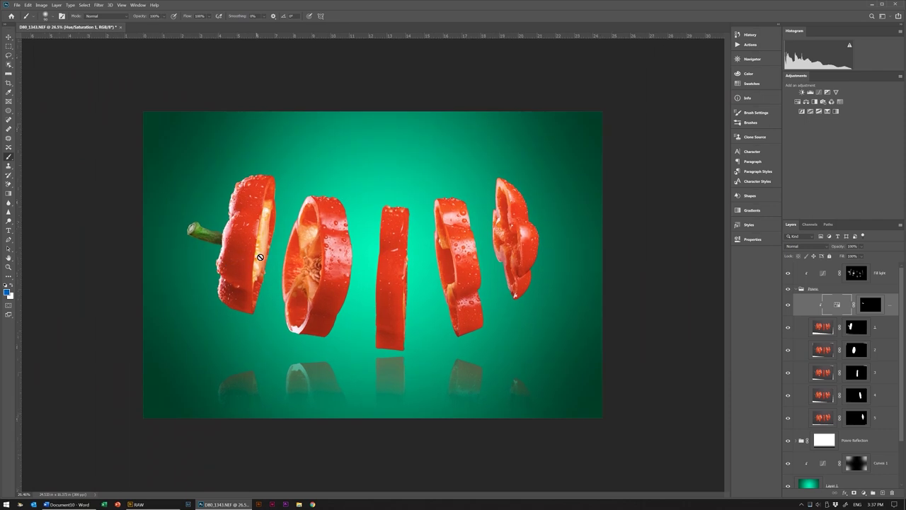
# - Paint the Fill light mask at 50% over the middle pepper slice, keeping Luminosity blending
pyautogui.click(797, 287)
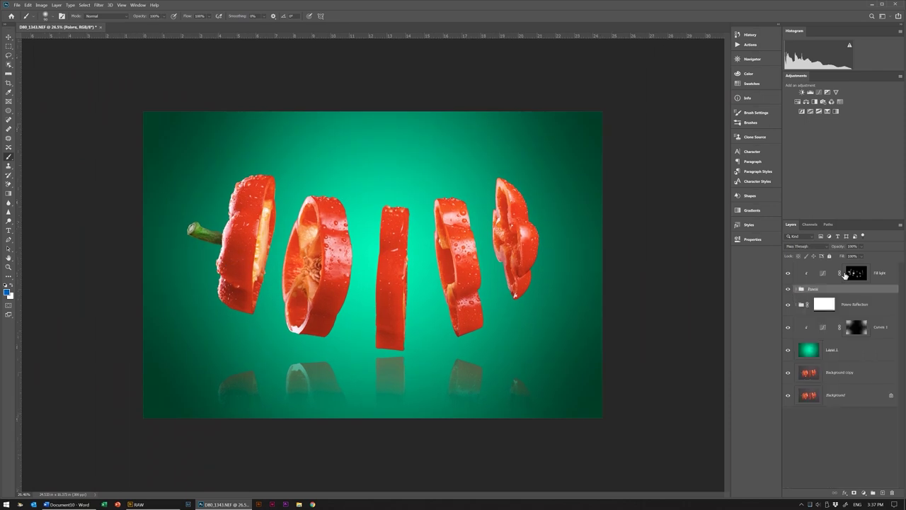
pyautogui.click(846, 274)
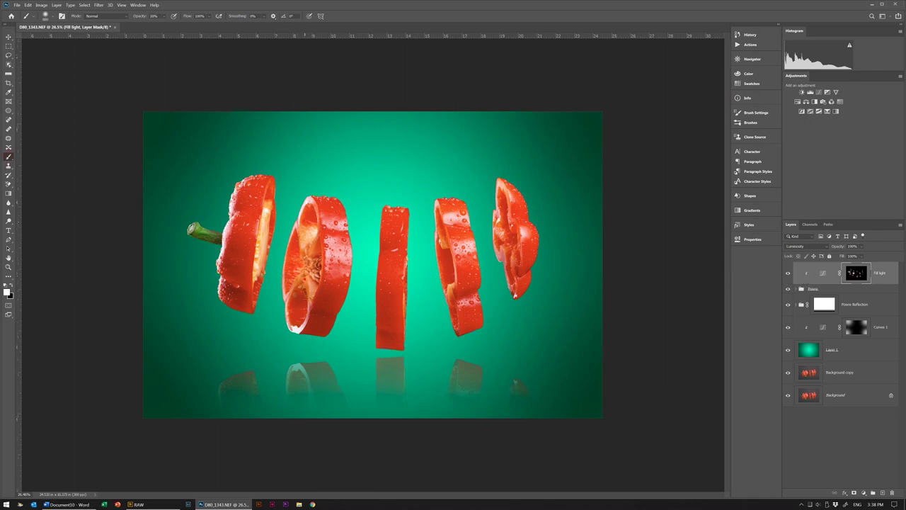
pyautogui.press('5')
pyautogui.moveTo(291, 283); pyautogui.dragTo(300, 304)
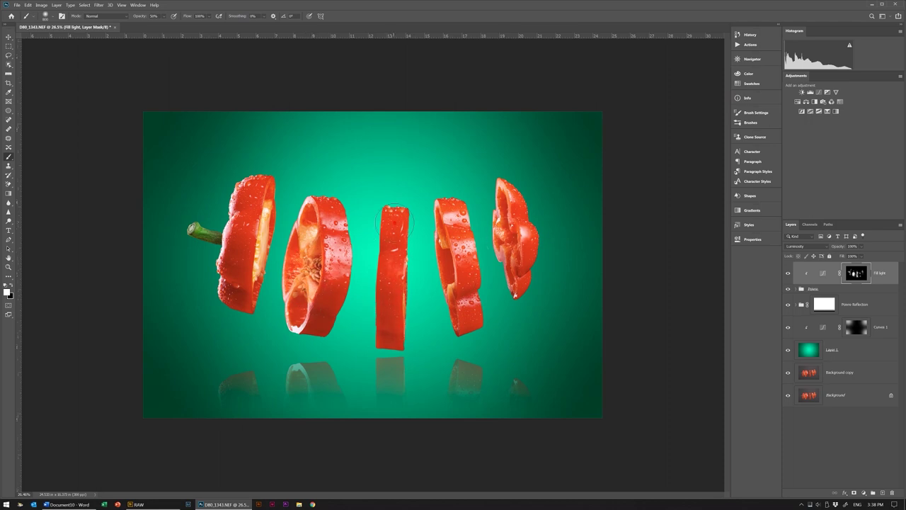
pyautogui.press('0')
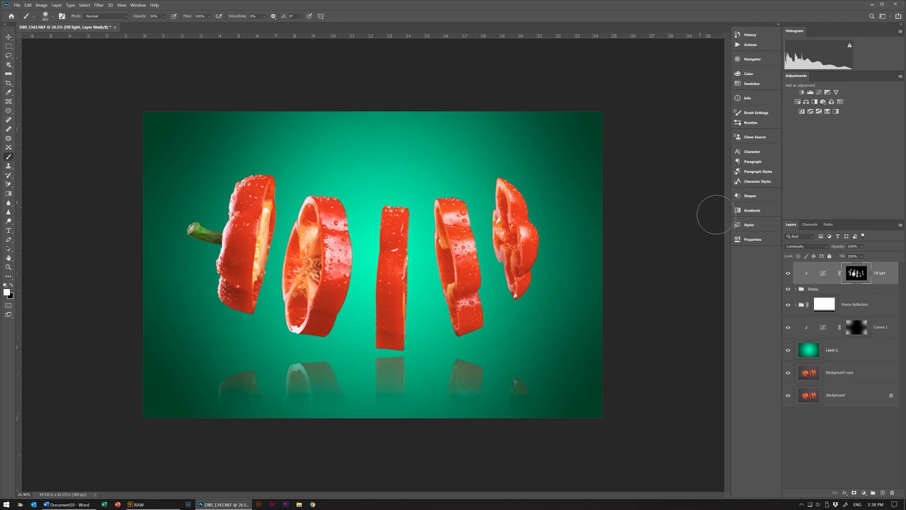
pyautogui.click(823, 249)
pyautogui.click(884, 273)
# - Copy 'Eat like you love yourself' from the text document and place a type box on the pepper image
pyautogui.click(67, 504)
pyautogui.moveTo(366, 131); pyautogui.dragTo(536, 130)
pyautogui.hotkey('ctrl', 'c')
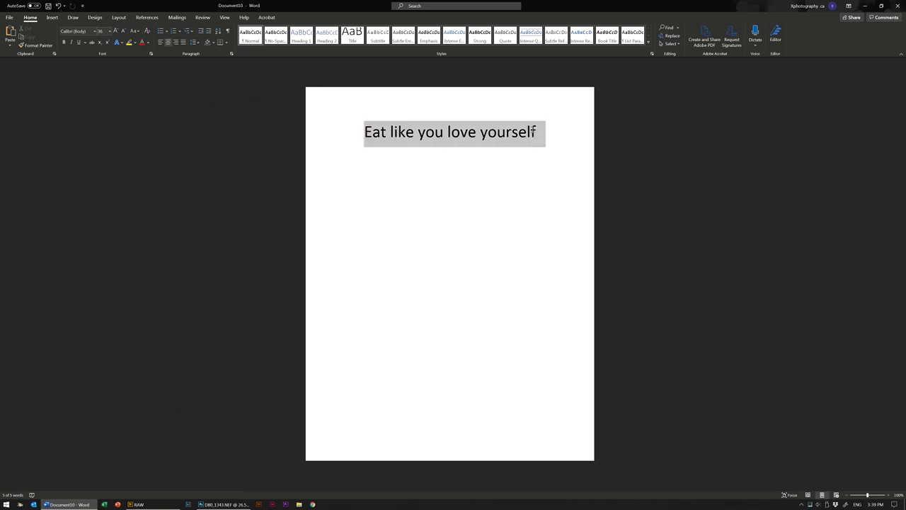
pyautogui.click(213, 504)
pyautogui.click(8, 230)
pyautogui.click(312, 146)
# - Paste the headline and centre it horizontally on the canvas
pyautogui.hotkey('ctrl', 'v')
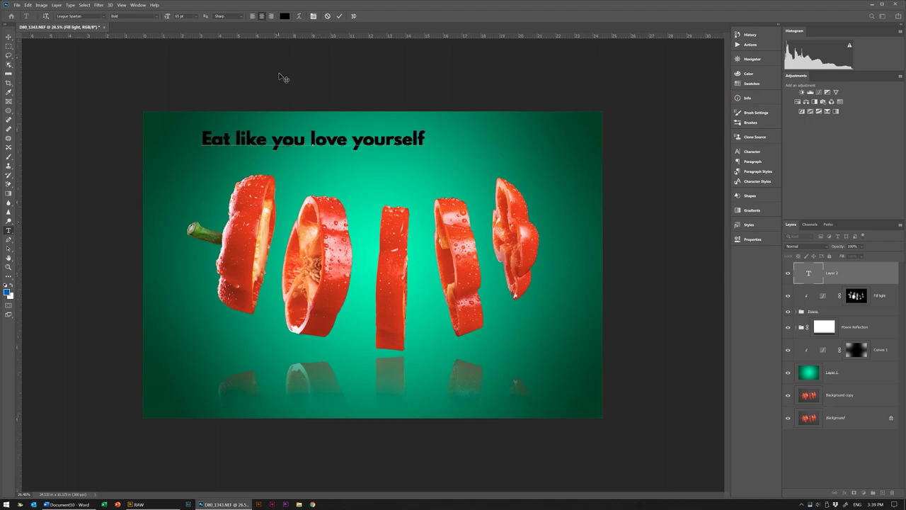
pyautogui.click(340, 16)
pyautogui.press('v')
pyautogui.moveTo(354, 138); pyautogui.dragTo(418, 148)
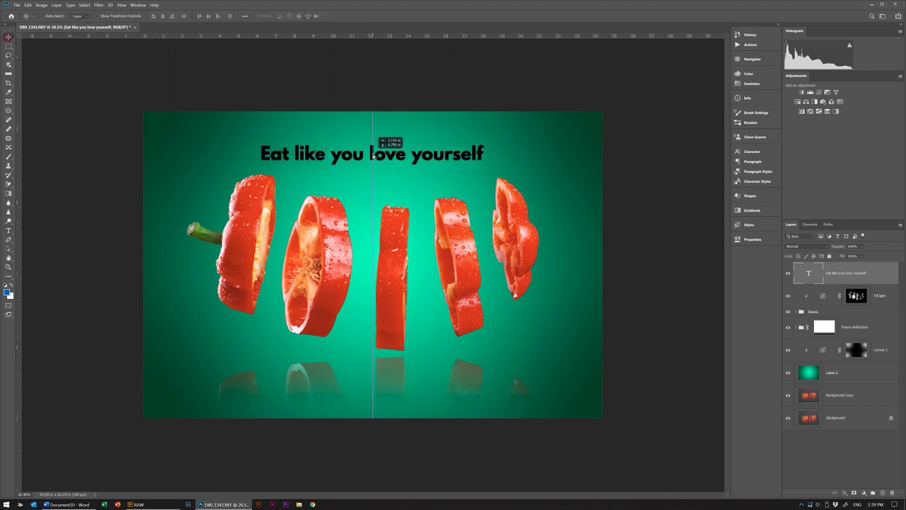
pyautogui.click(240, 19)
pyautogui.click(266, 85)
pyautogui.click(223, 36)
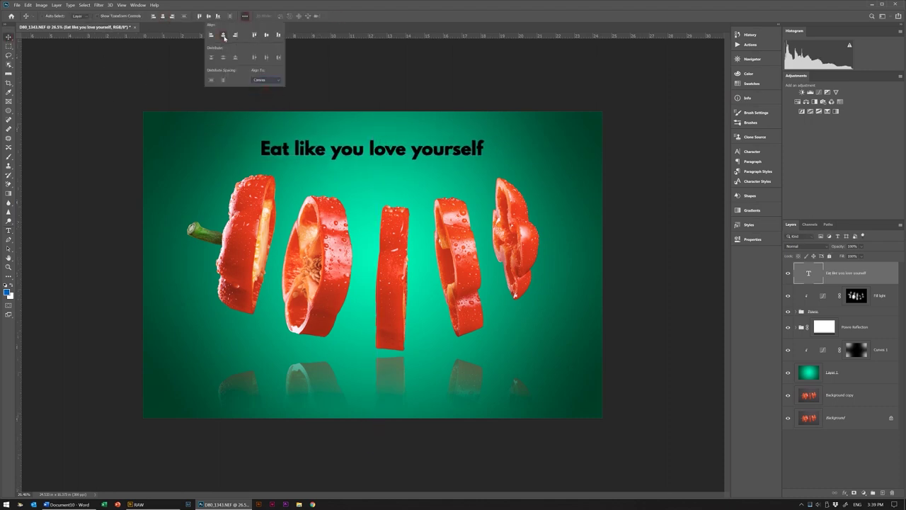
# - Nudge the headline slightly up and the pepper slices group down
pyautogui.moveTo(357, 152)
pyautogui.mouseDown()
pyautogui.moveTo(372, 152)
pyautogui.moveTo(376, 169)
pyautogui.mouseUp()
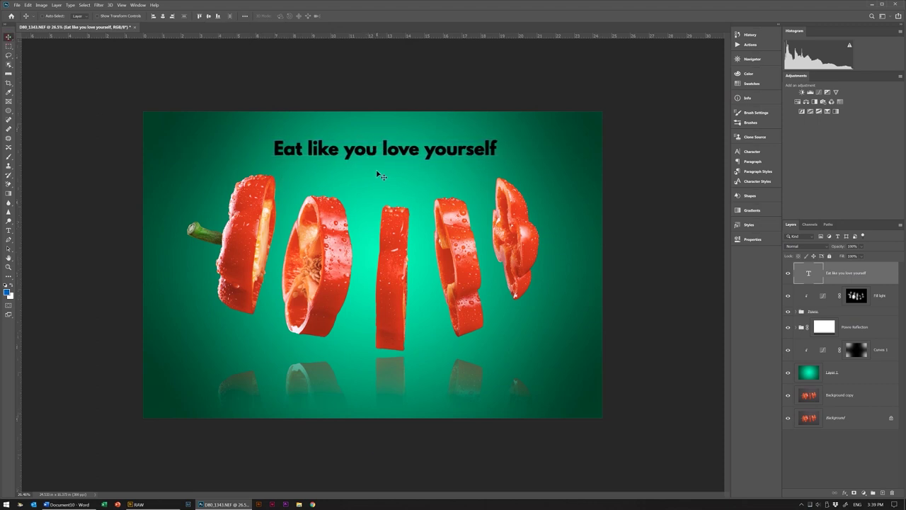
pyautogui.press('Up')
pyautogui.press('Up')
pyautogui.press('Up')
pyautogui.press('Up')
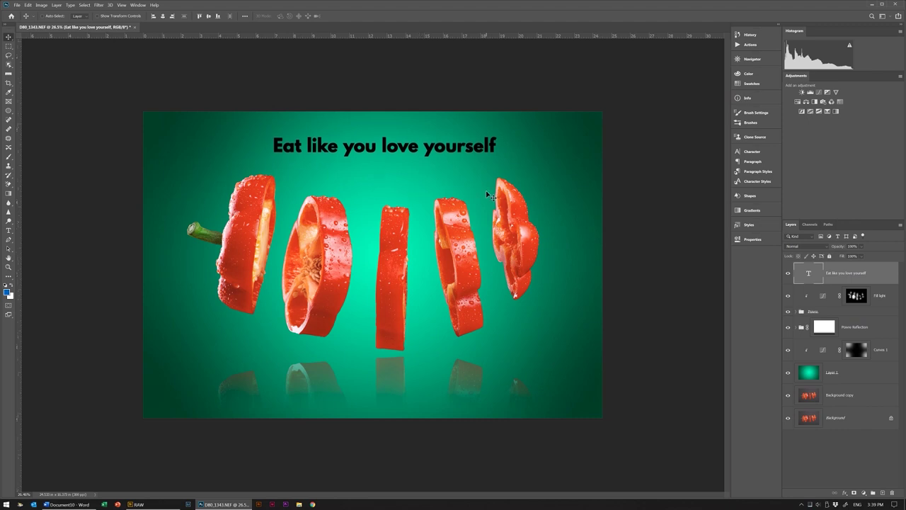
pyautogui.click(835, 316)
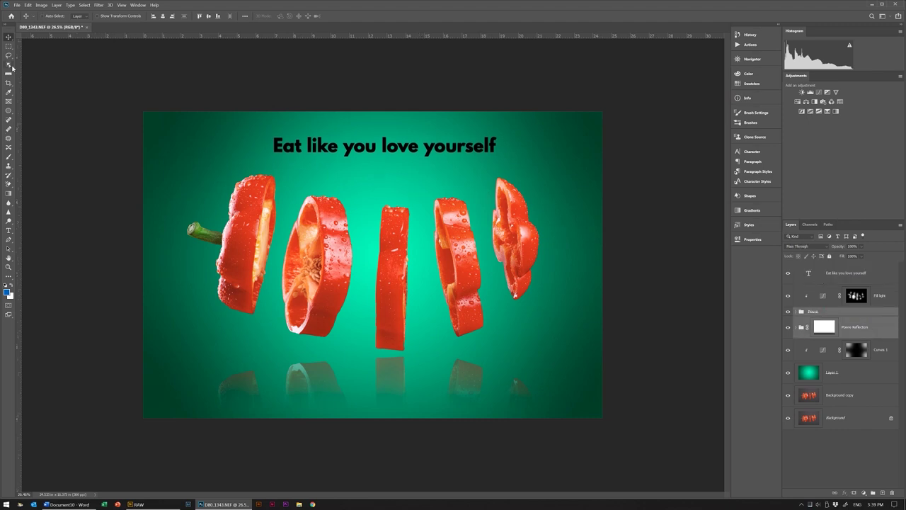
pyautogui.hotkey('shift', 'Down')
pyautogui.hotkey('shift', 'Down')
# - Add a drop shadow to the headline with about 117° angle and 36 distance
pyautogui.click(854, 274)
pyautogui.rightClick(854, 274)
pyautogui.click(786, 183)
pyautogui.click(581, 165)
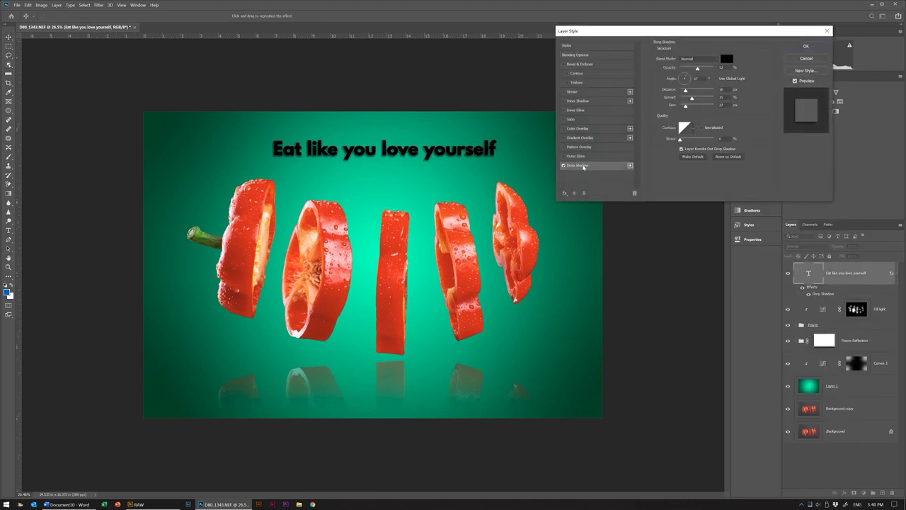
pyautogui.click(696, 78)
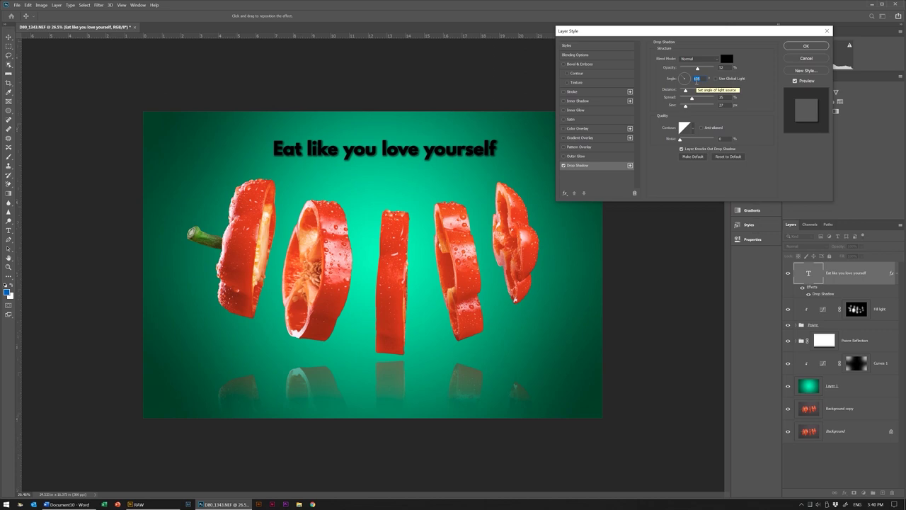
pyautogui.click(683, 76)
pyautogui.moveTo(692, 90); pyautogui.dragTo(681, 98)
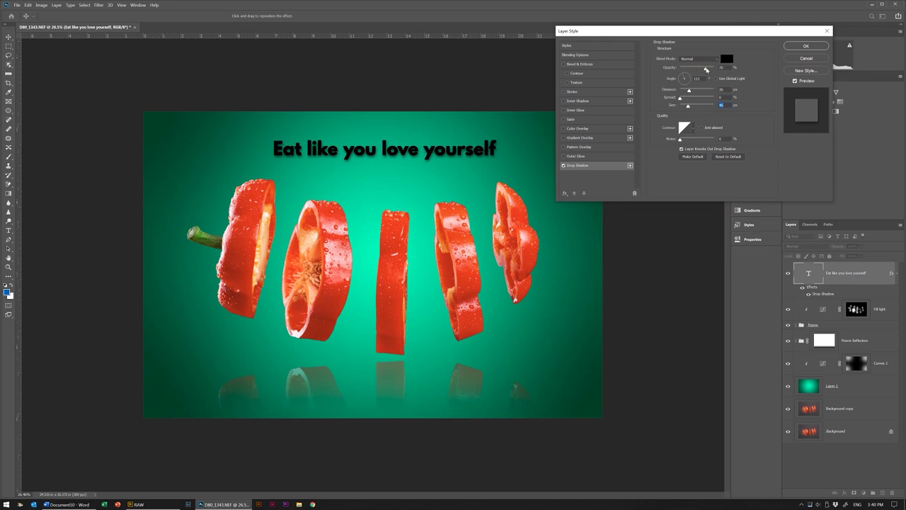
pyautogui.moveTo(688, 91); pyautogui.dragTo(694, 93)
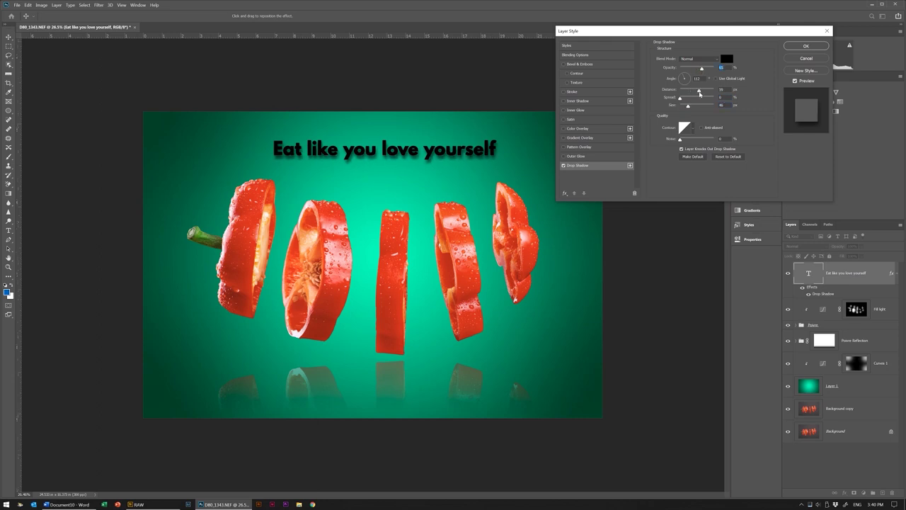
pyautogui.click(788, 50)
# - Blend the headline in Soft Light at about 72% opacity and reduce its drop shadow opacity
pyautogui.moveTo(841, 248); pyautogui.dragTo(827, 245)
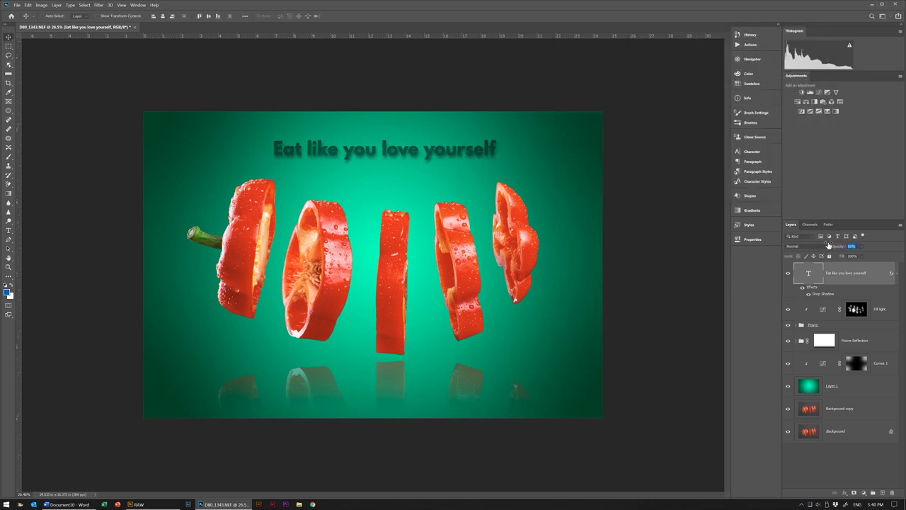
pyautogui.click(825, 246)
pyautogui.click(807, 338)
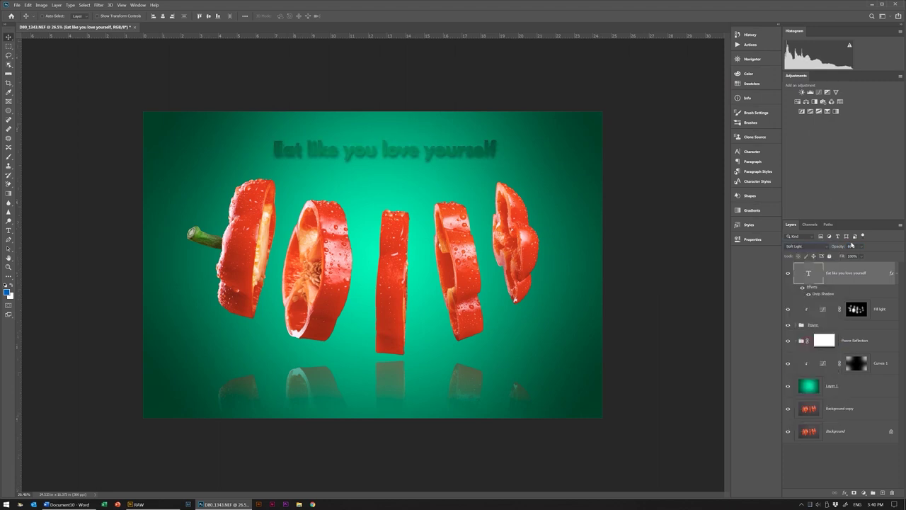
pyautogui.moveTo(837, 246); pyautogui.dragTo(841, 250)
pyautogui.doubleClick(820, 296)
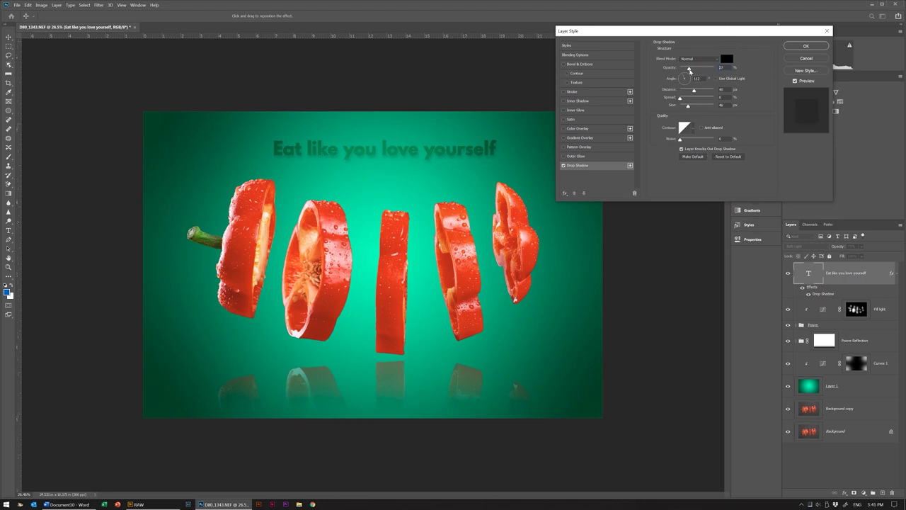
pyautogui.click(691, 69)
pyautogui.click(805, 46)
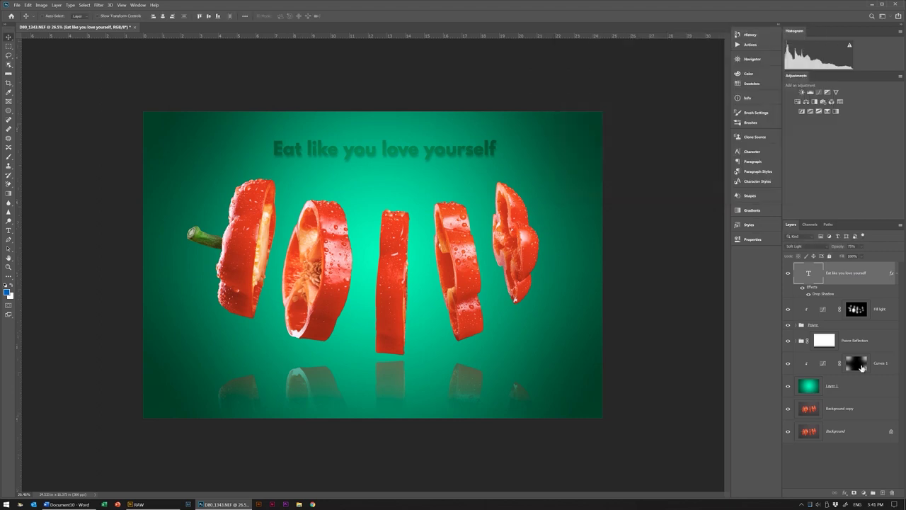
# - Add a darkening Curves layer with an inverted mask and paint in the image edges
pyautogui.click(876, 366)
pyautogui.press('F2')
pyautogui.press('Return')
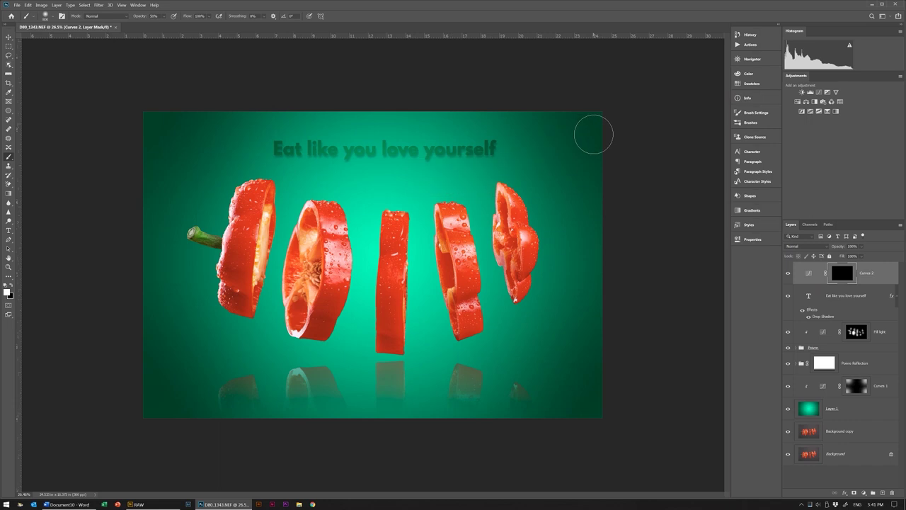
pyautogui.press(']')
pyautogui.press(']')
pyautogui.press(']')
pyautogui.press(']')
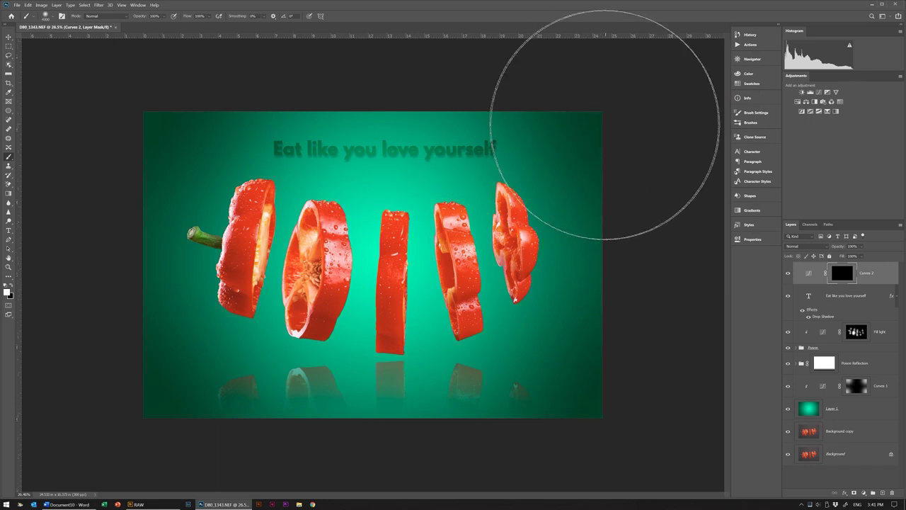
pyautogui.moveTo(598, 119)
pyautogui.mouseDown()
pyautogui.moveTo(586, 415)
pyautogui.moveTo(607, 425)
pyautogui.mouseUp()
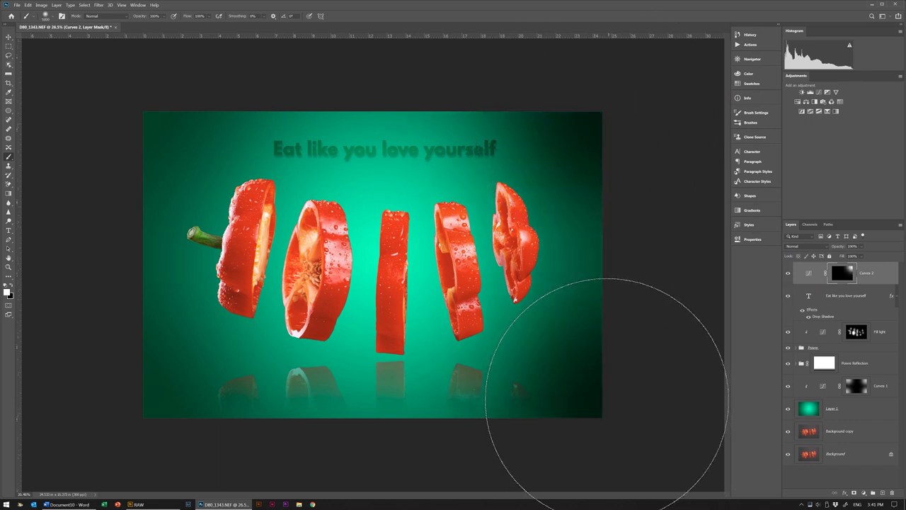
pyautogui.moveTo(162, 394); pyautogui.dragTo(146, 101)
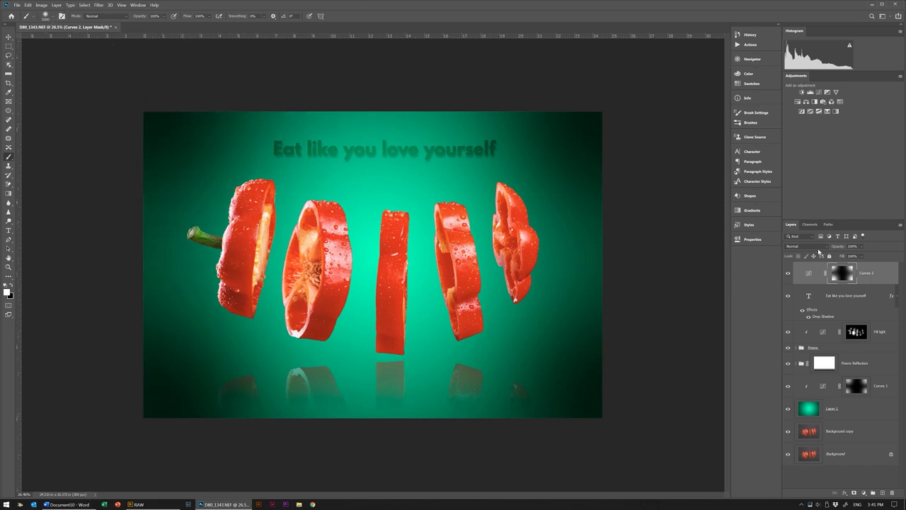
# - Set the vignette layer to Luminosity at 39% opacity and move it below the pepper layers
pyautogui.click(806, 246)
pyautogui.click(798, 414)
pyautogui.write('39')
pyautogui.press('Return')
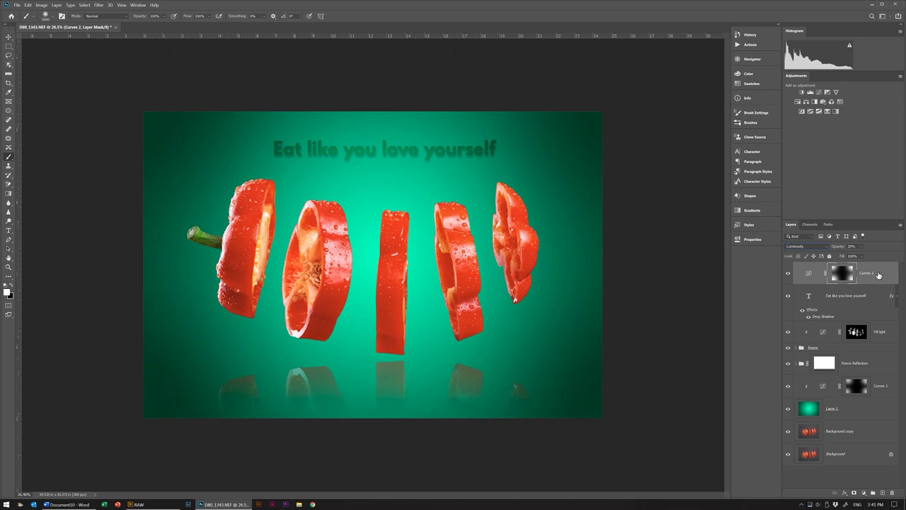
pyautogui.moveTo(853, 362)
pyautogui.mouseDown()
pyautogui.moveTo(864, 362)
pyautogui.moveTo(863, 372)
pyautogui.mouseUp()
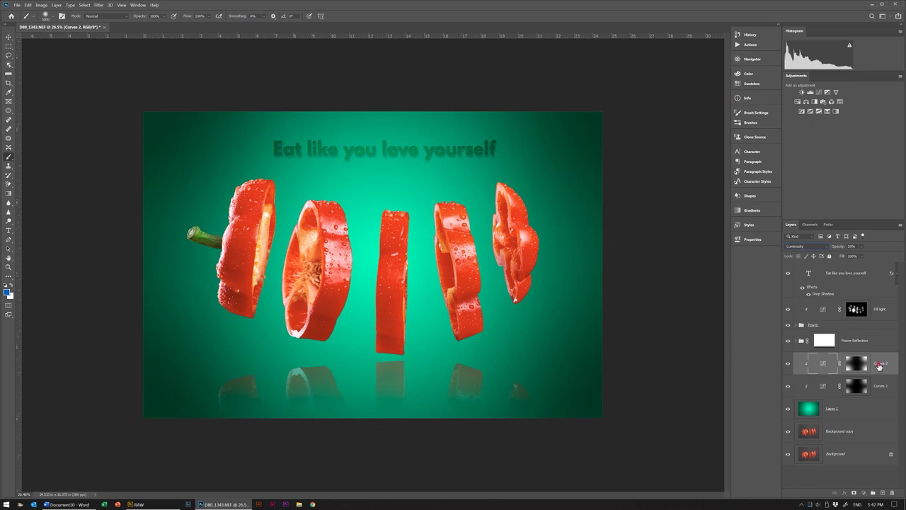
# - Lower the opacity of Curves 1 (to about 59%) and the Curves 2 vignette
pyautogui.click(877, 386)
pyautogui.moveTo(837, 247); pyautogui.dragTo(842, 249)
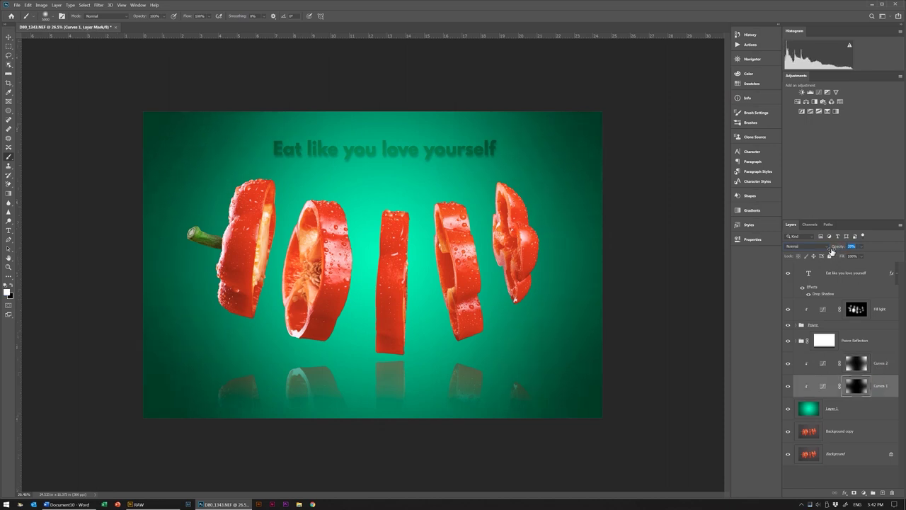
pyautogui.hotkey('alt', ']')
pyautogui.moveTo(839, 246); pyautogui.dragTo(842, 247)
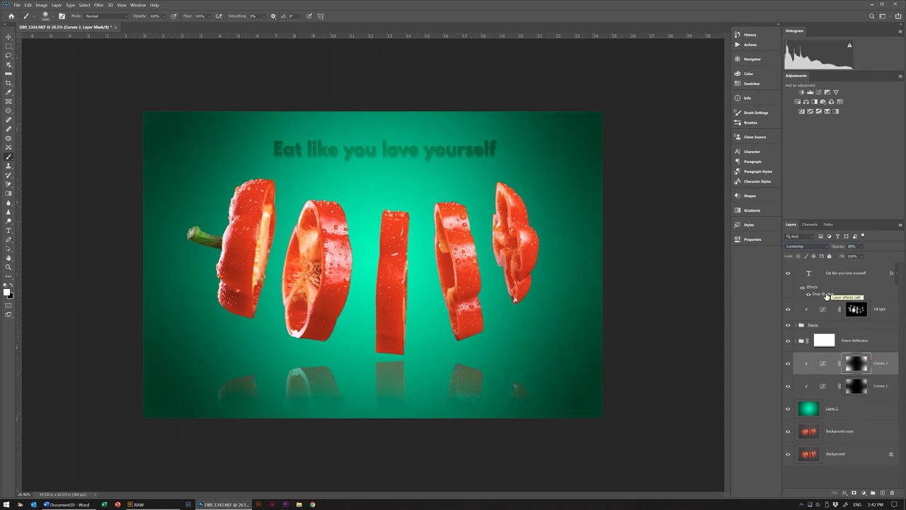
# - Review the headline's drop shadow opacity, about 19%, and close the settings
pyautogui.doubleClick(822, 293)
pyautogui.click(686, 71)
pyautogui.click(805, 47)
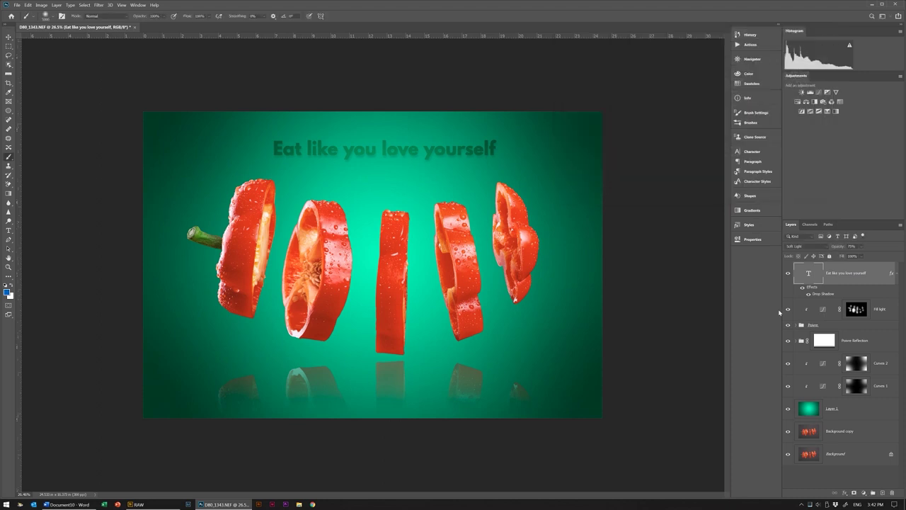